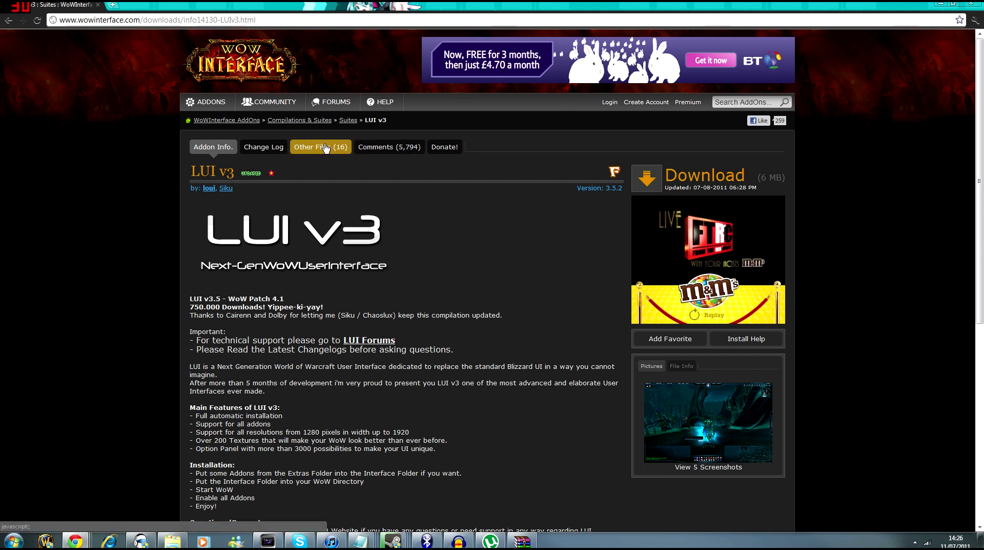
- Close the browser window showing the WoWInterface LUI v3 download page
{"action": "left_click", "coordinate": [969, 4]}
{"action": "left_click", "coordinate": [535, 540]}
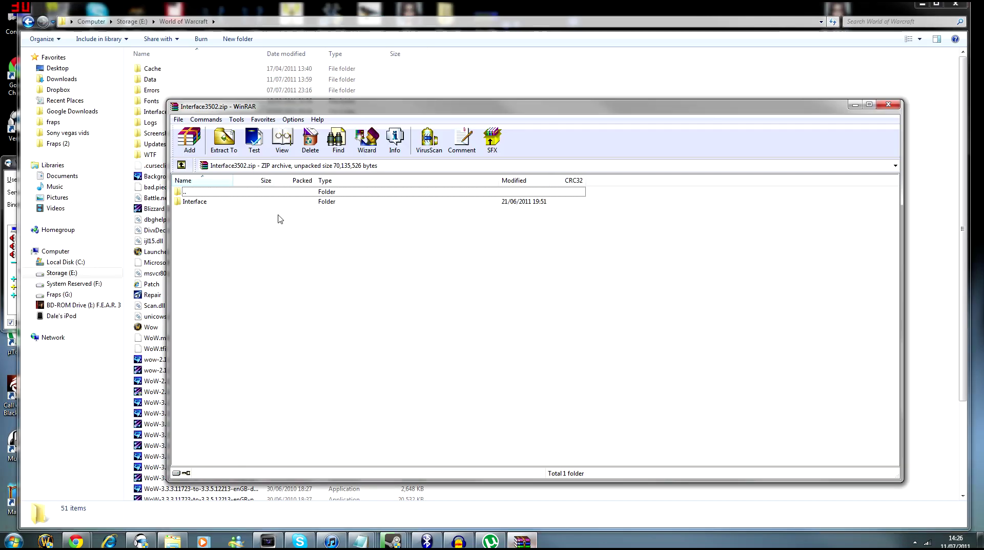
{"action": "left_click", "coordinate": [224, 141]}
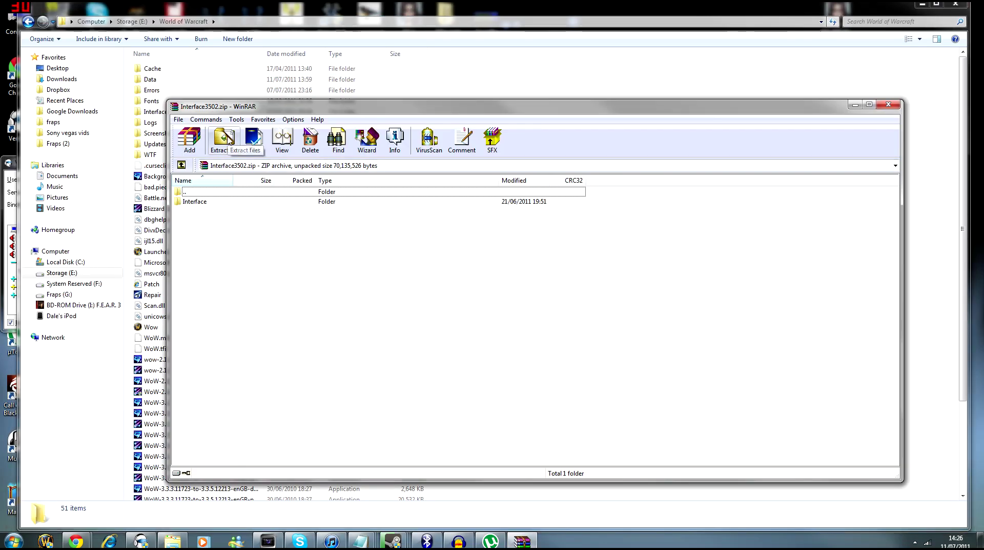
{"action": "left_click", "coordinate": [552, 235]}
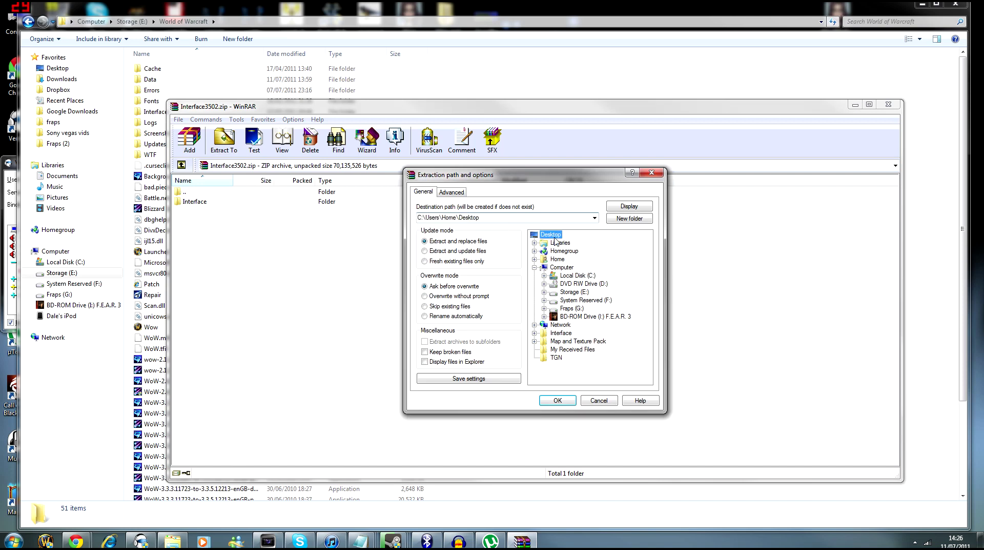
{"action": "left_click", "coordinate": [600, 399]}
{"action": "left_click", "coordinate": [888, 104]}
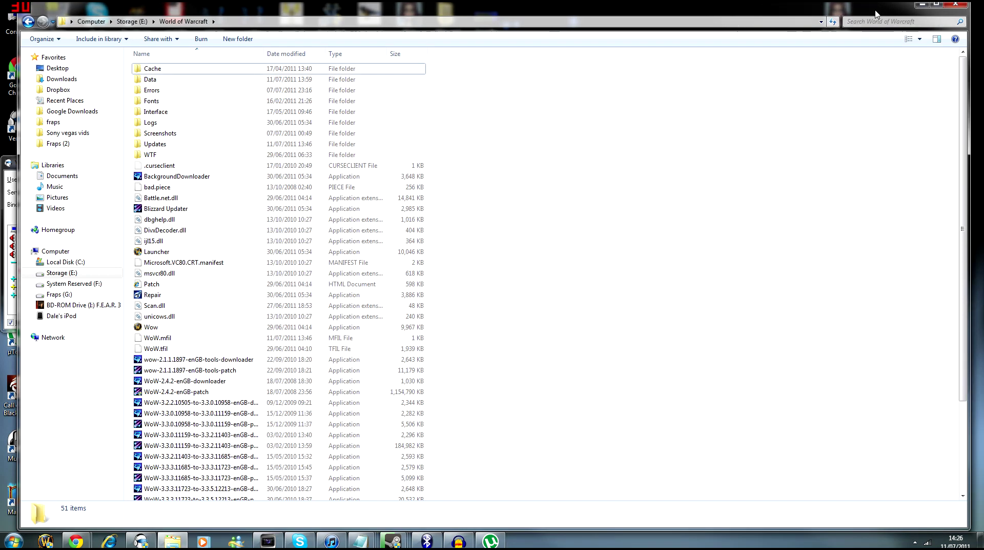
{"action": "left_click", "coordinate": [921, 5]}
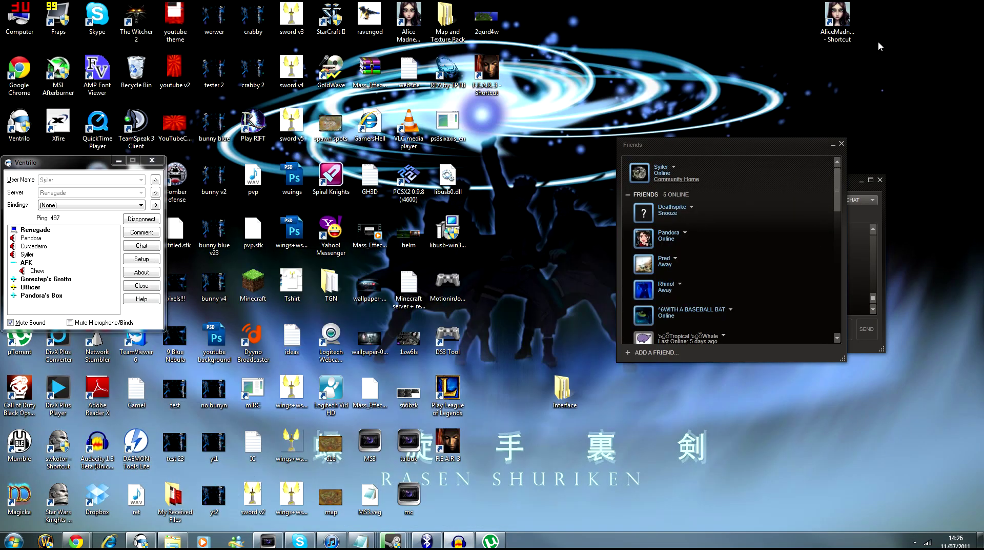
{"action": "left_click", "coordinate": [172, 540]}
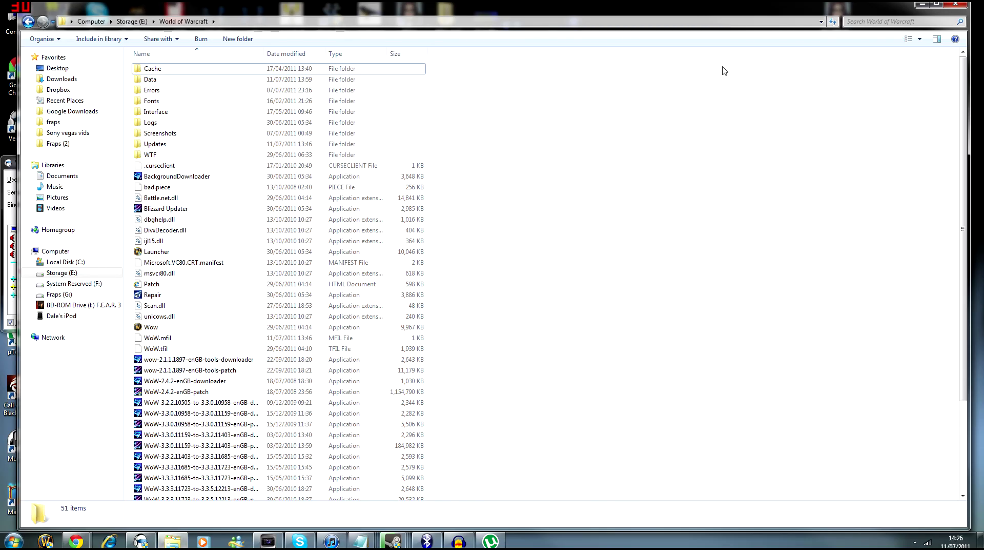
{"action": "left_click_drag", "start_coordinate": [746, 14], "coordinate": [392, 14]}
{"action": "left_click_drag", "start_coordinate": [468, 13], "coordinate": [335, 1]}
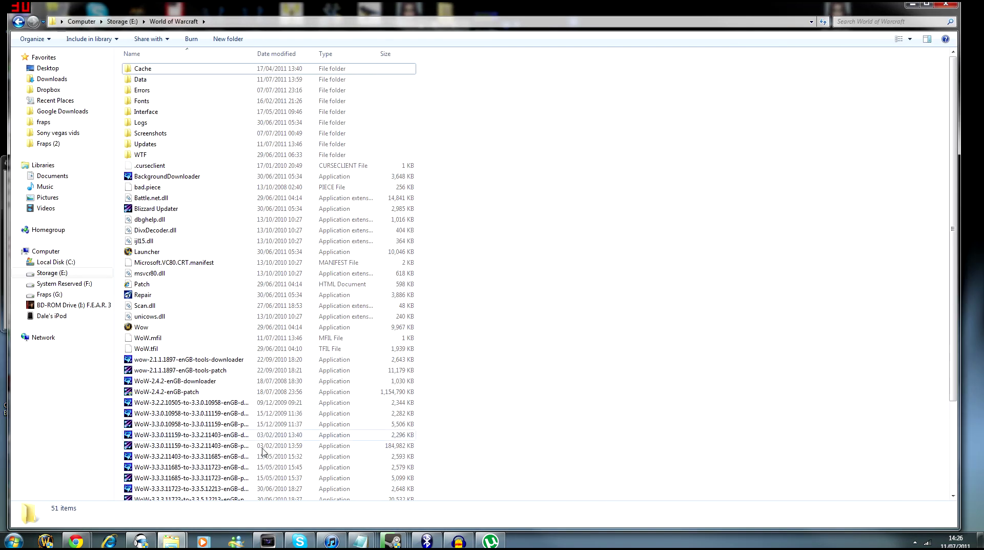
{"action": "mouse_move", "coordinate": [171, 540]}
{"action": "left_click", "coordinate": [245, 487]}
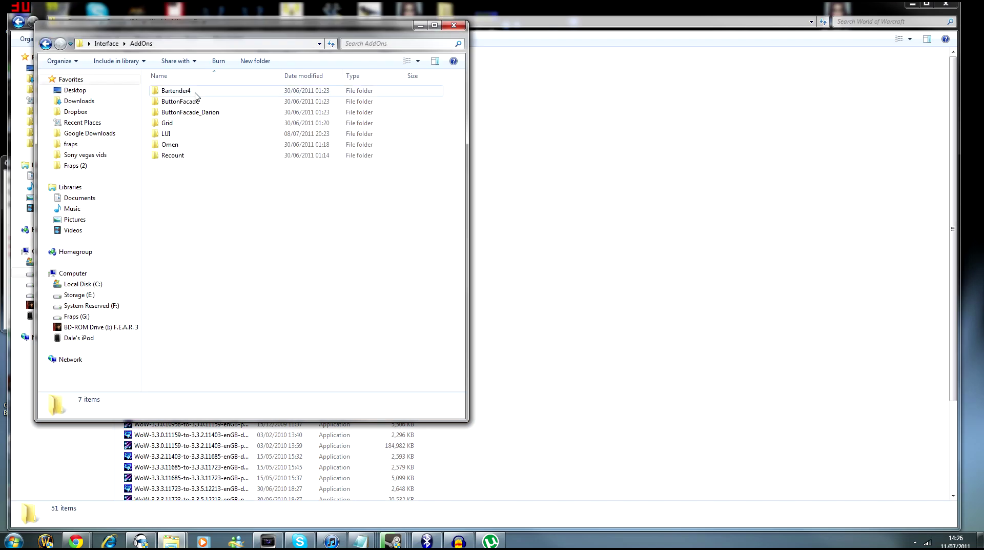
{"action": "left_click", "coordinate": [46, 43]}
{"action": "double_click", "coordinate": [190, 101]}
{"action": "key", "text": "BackSpace"}
{"action": "double_click", "coordinate": [190, 114]}
{"action": "left_click", "coordinate": [46, 43]}
{"action": "double_click", "coordinate": [172, 91]}
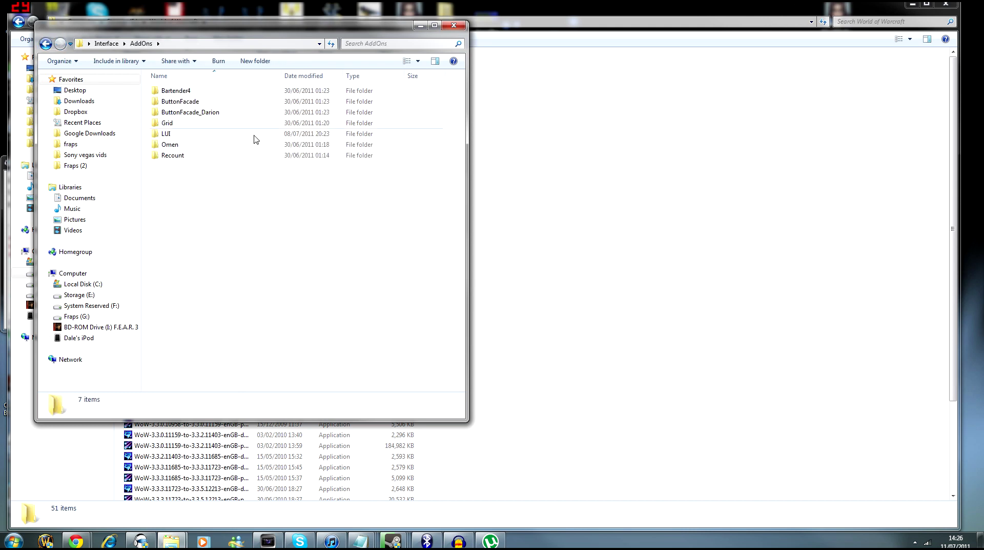
{"action": "left_click", "coordinate": [209, 124]}
{"action": "left_click", "coordinate": [205, 156]}
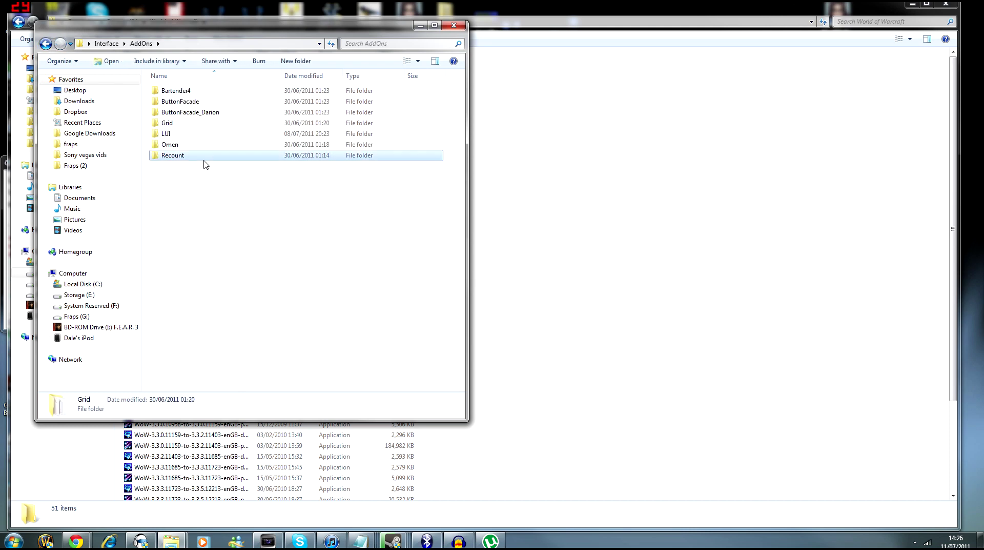
{"action": "left_click", "coordinate": [211, 124]}
{"action": "double_click", "coordinate": [213, 112]}
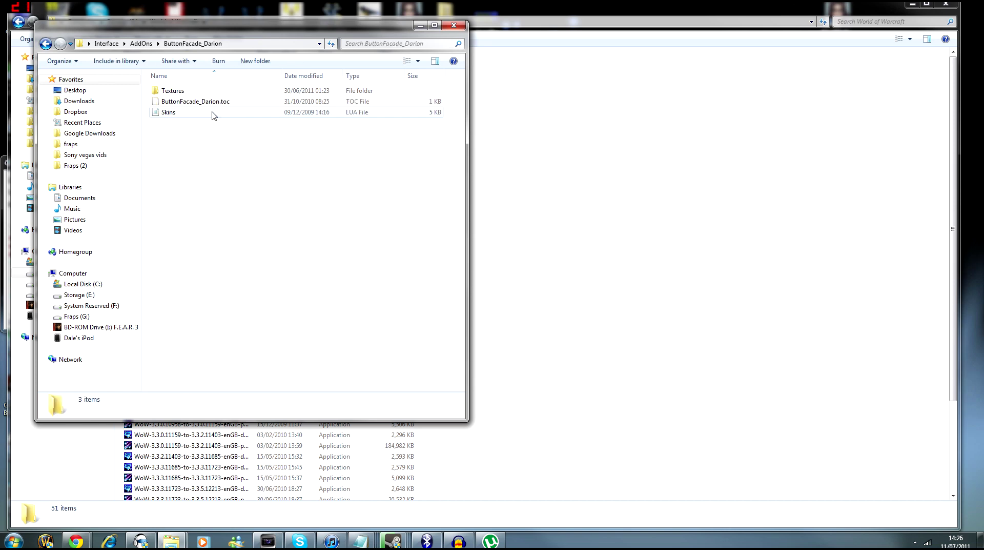
{"action": "left_click", "coordinate": [46, 43]}
{"action": "double_click", "coordinate": [180, 101]}
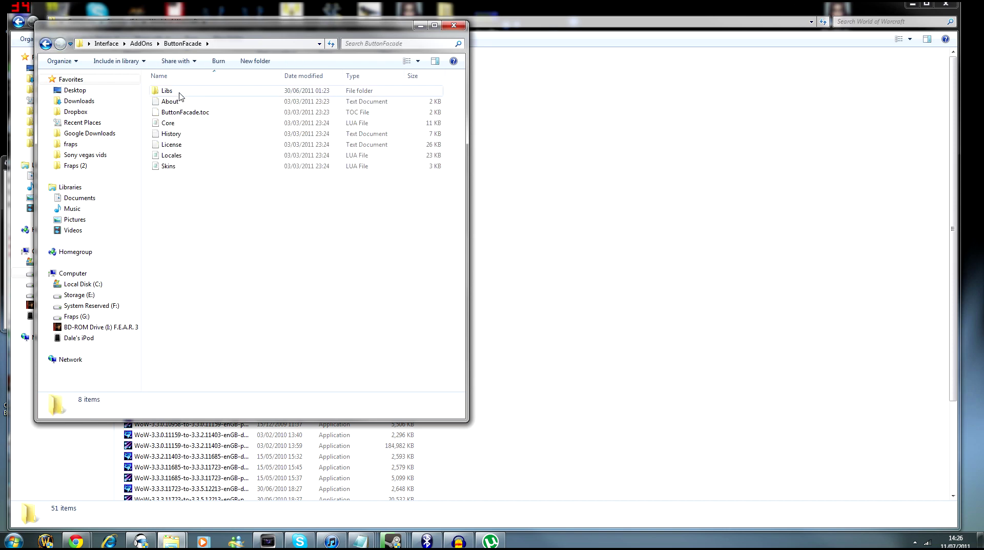
{"action": "left_click", "coordinate": [46, 43]}
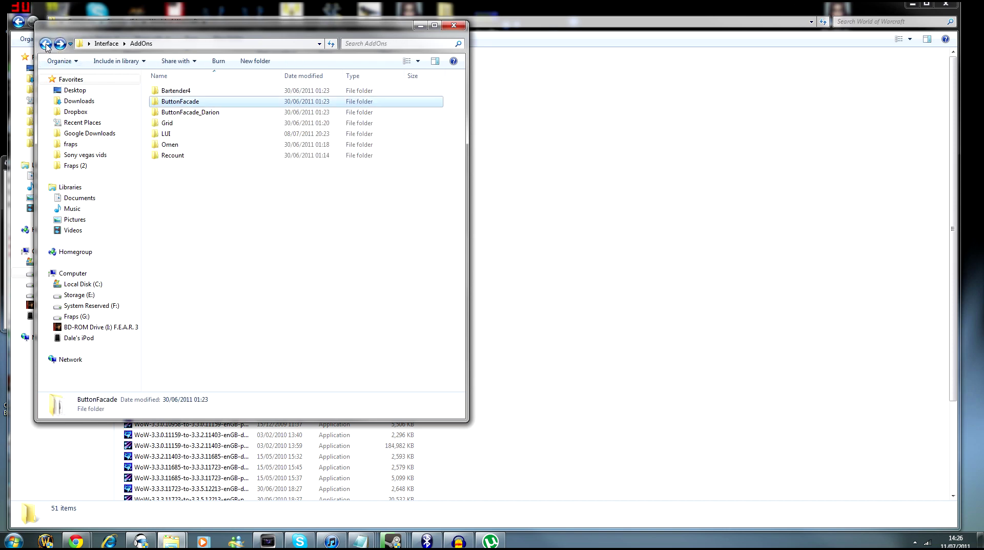
{"action": "double_click", "coordinate": [222, 91]}
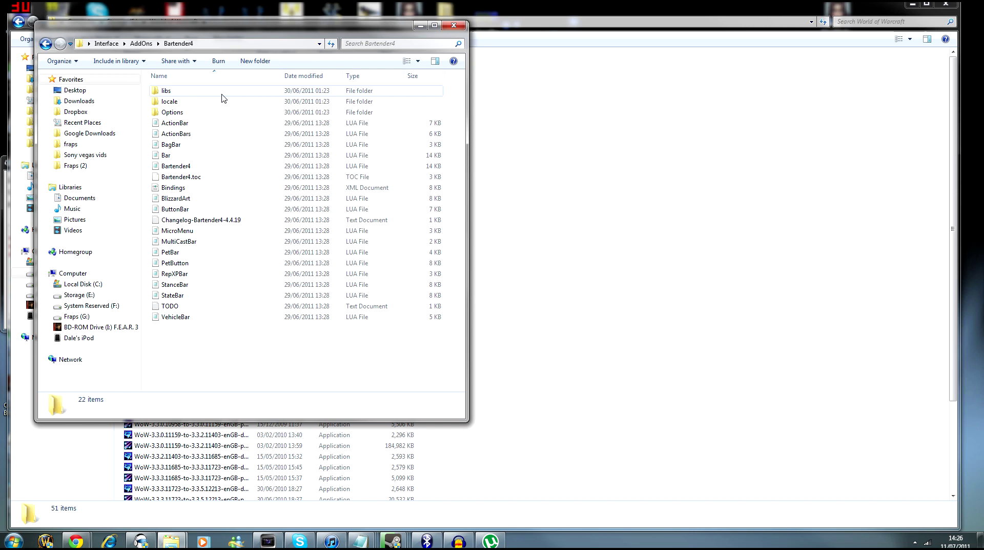
{"action": "left_click", "coordinate": [45, 43]}
{"action": "left_click", "coordinate": [45, 43]}
{"action": "left_click", "coordinate": [182, 105]}
{"action": "double_click", "coordinate": [182, 105]}
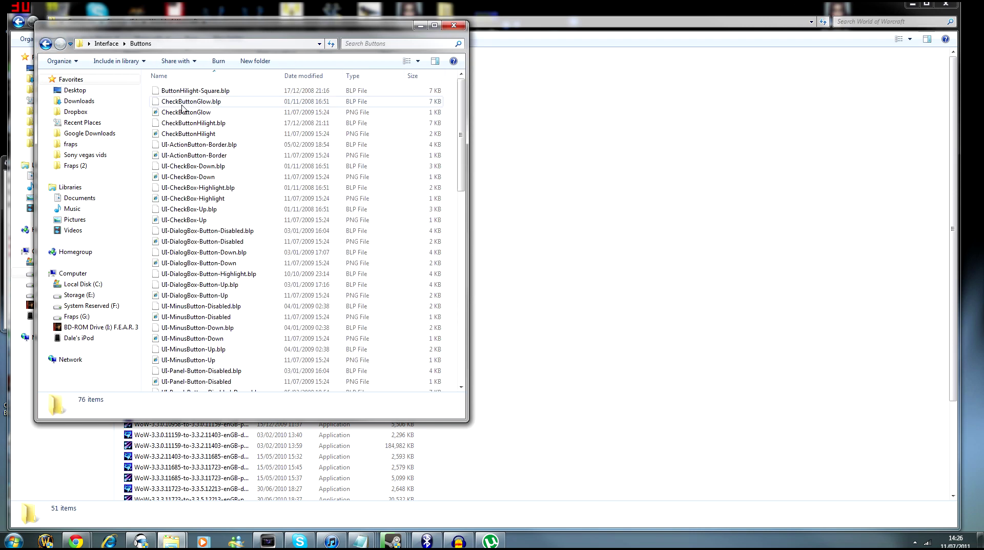
{"action": "scroll", "coordinate": [231, 223], "scroll_direction": "down", "scroll_amount": 15}
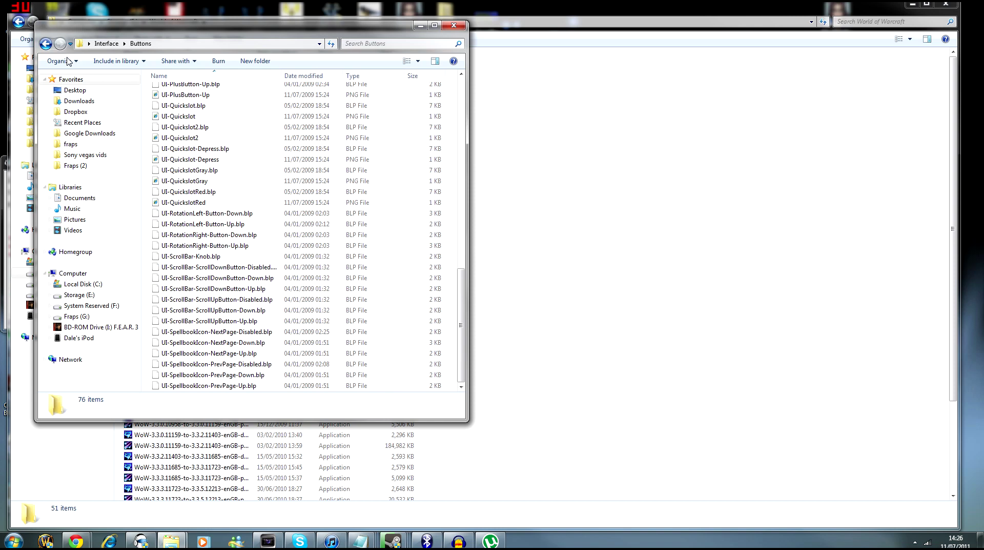
{"action": "left_click", "coordinate": [45, 43]}
{"action": "double_click", "coordinate": [251, 113]}
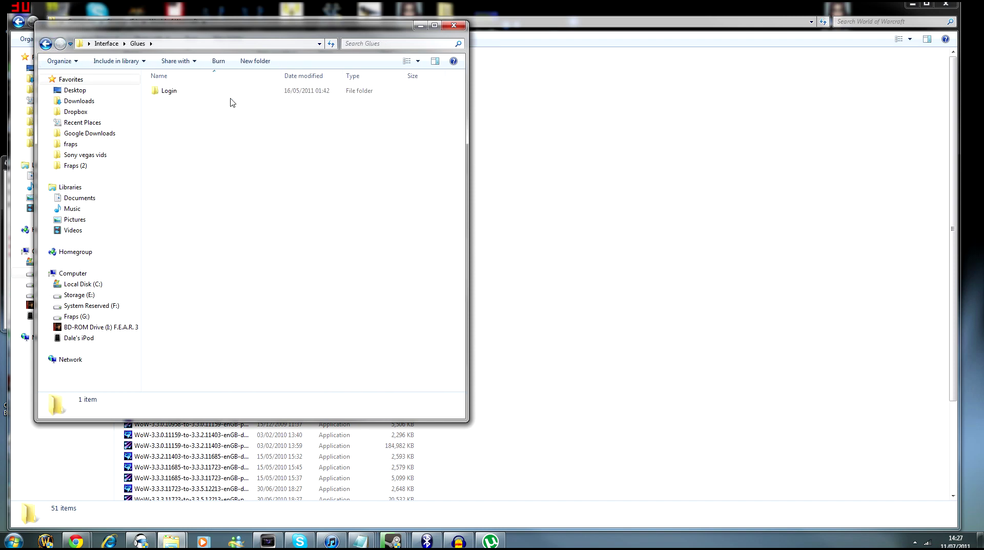
{"action": "left_click", "coordinate": [45, 43]}
{"action": "left_click", "coordinate": [202, 93]}
{"action": "key", "text": "F2"}
{"action": "key", "text": "Escape"}
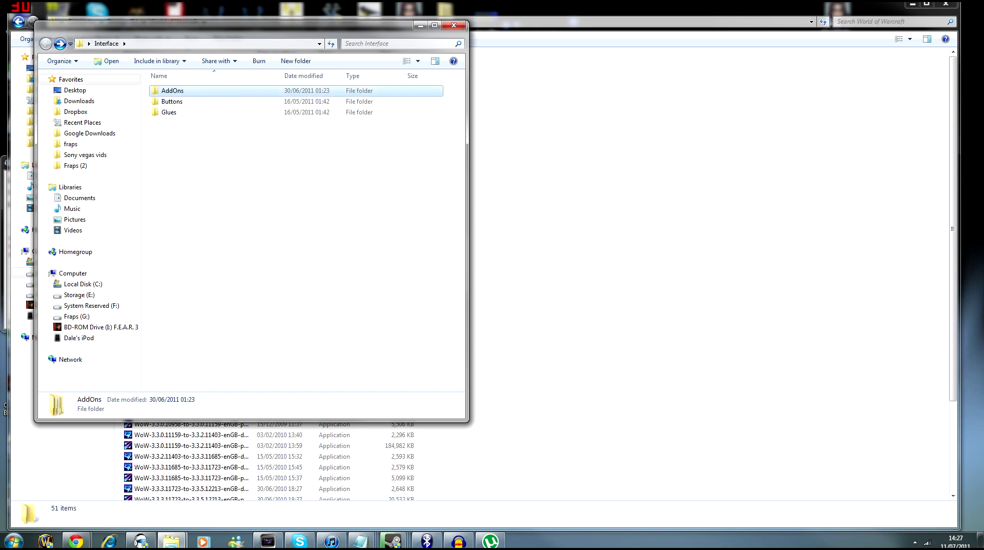
{"action": "left_click", "coordinate": [454, 25]}
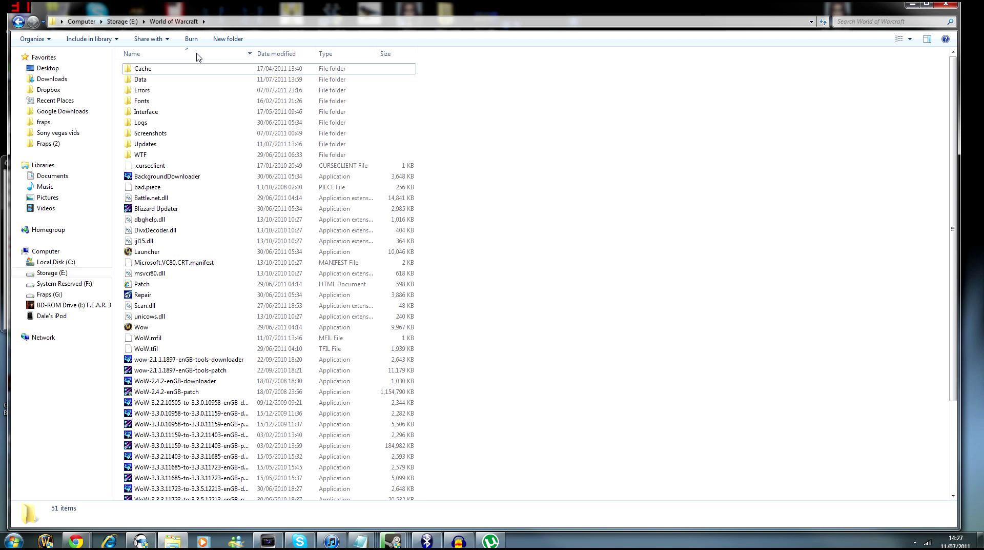
- Select the Interface folder and add the WTF folder to the selection
{"action": "left_click", "coordinate": [173, 110]}
{"action": "left_click", "coordinate": [182, 155], "text": "ctrl"}
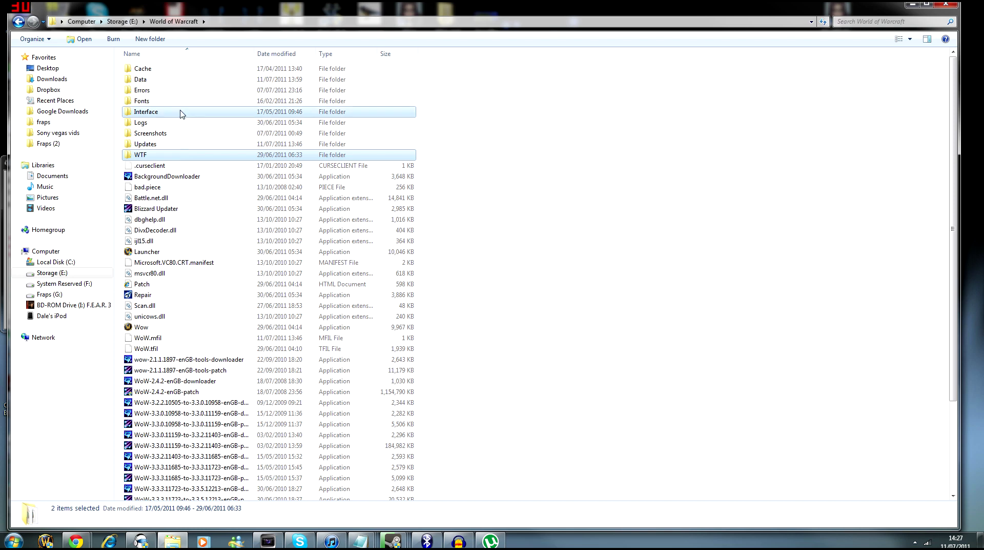
{"action": "left_click", "coordinate": [183, 114]}
{"action": "left_click", "coordinate": [165, 157]}
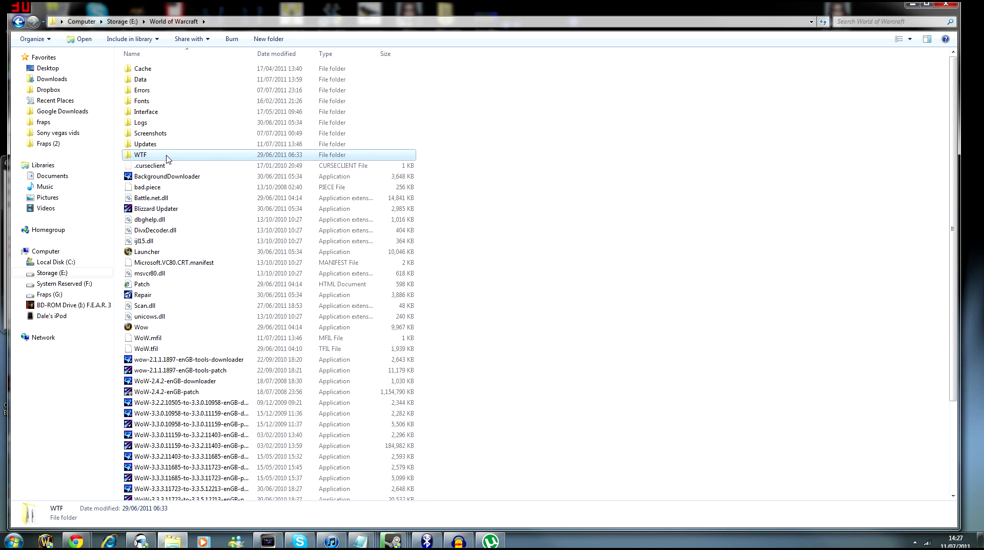
{"action": "double_click", "coordinate": [206, 155]}
{"action": "double_click", "coordinate": [152, 70]}
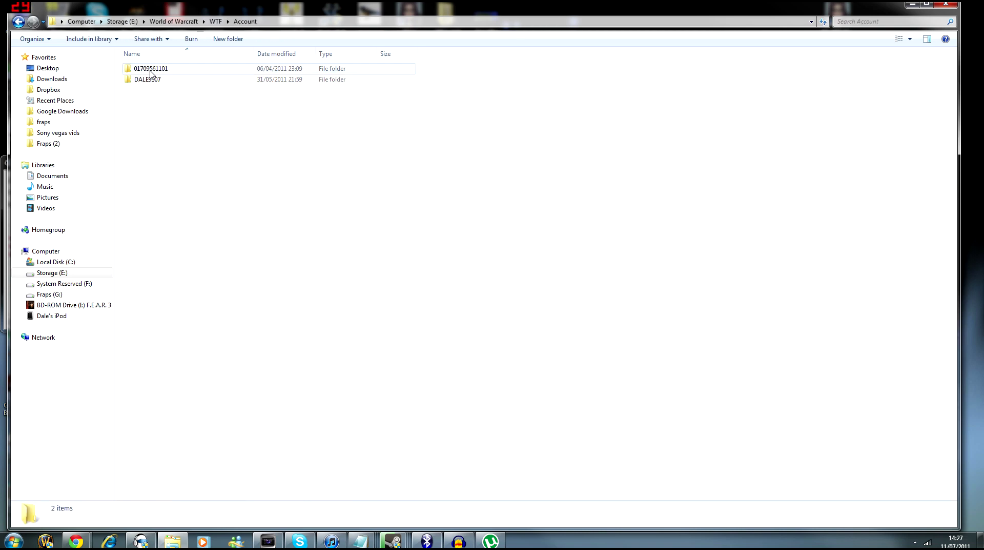
{"action": "left_click", "coordinate": [151, 81]}
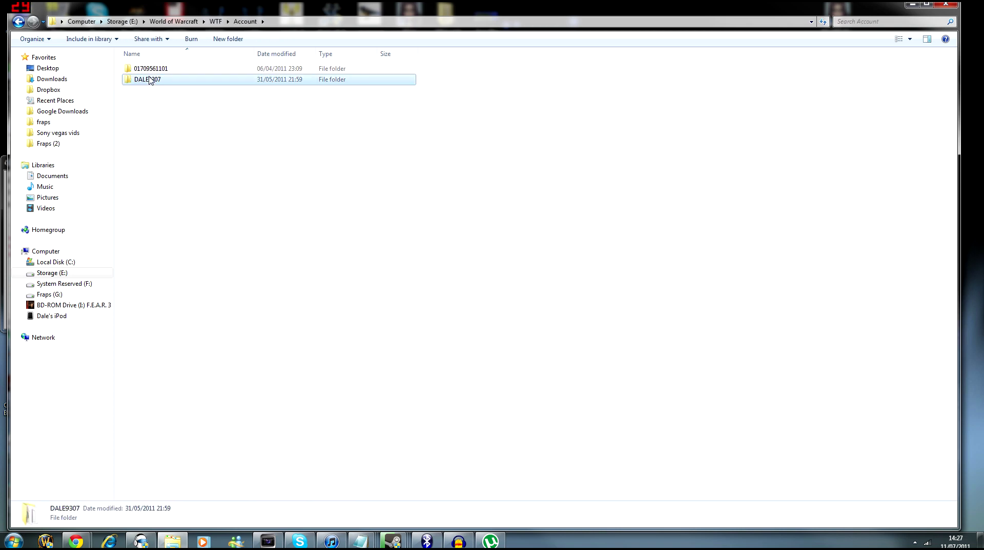
{"action": "double_click", "coordinate": [150, 80]}
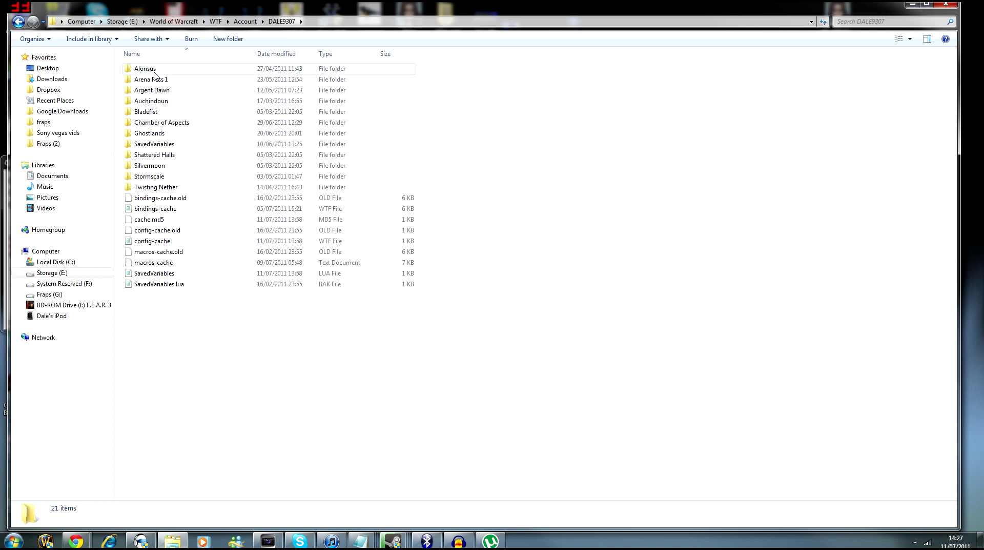
{"action": "left_click", "coordinate": [153, 80]}
{"action": "double_click", "coordinate": [146, 69]}
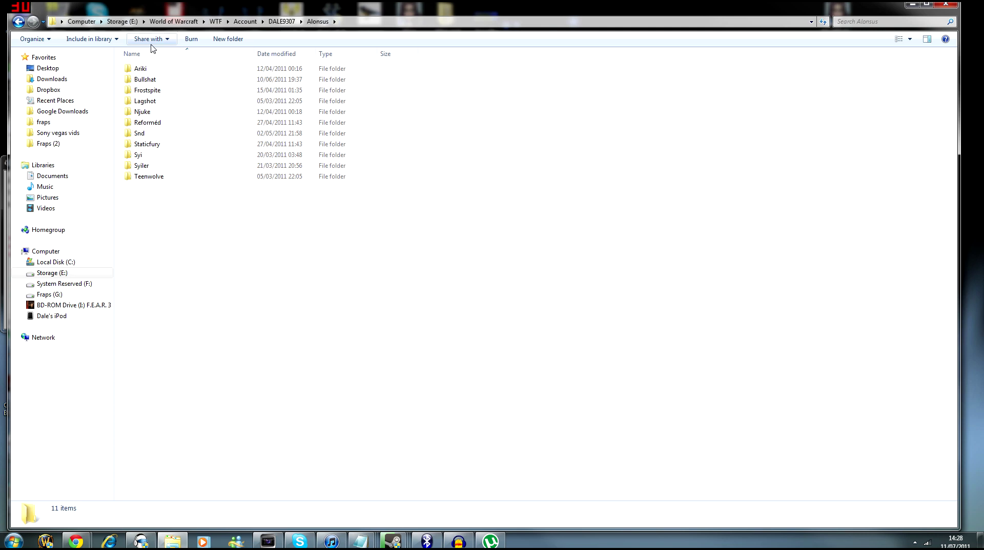
{"action": "left_click", "coordinate": [173, 21]}
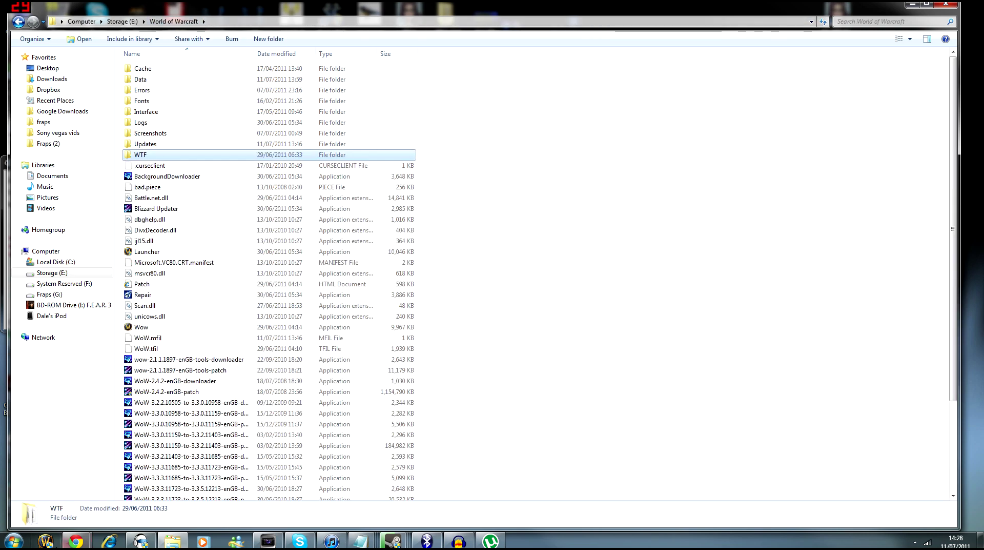
- Back in WoW, review the installed addons without changes, then begin a new character
{"action": "left_click", "coordinate": [46, 540]}
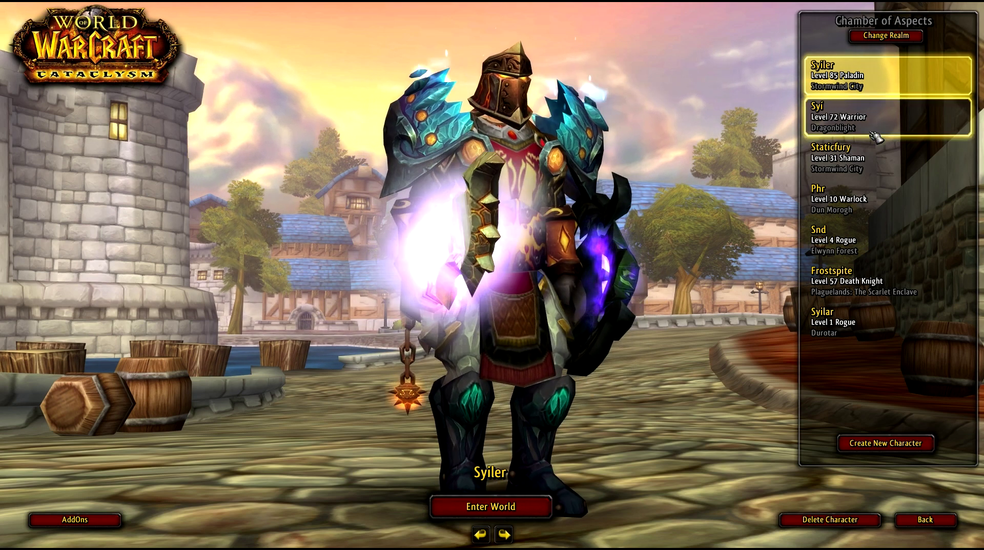
{"action": "left_click", "coordinate": [92, 518]}
{"action": "scroll", "coordinate": [446, 246], "scroll_direction": "down", "scroll_amount": 3}
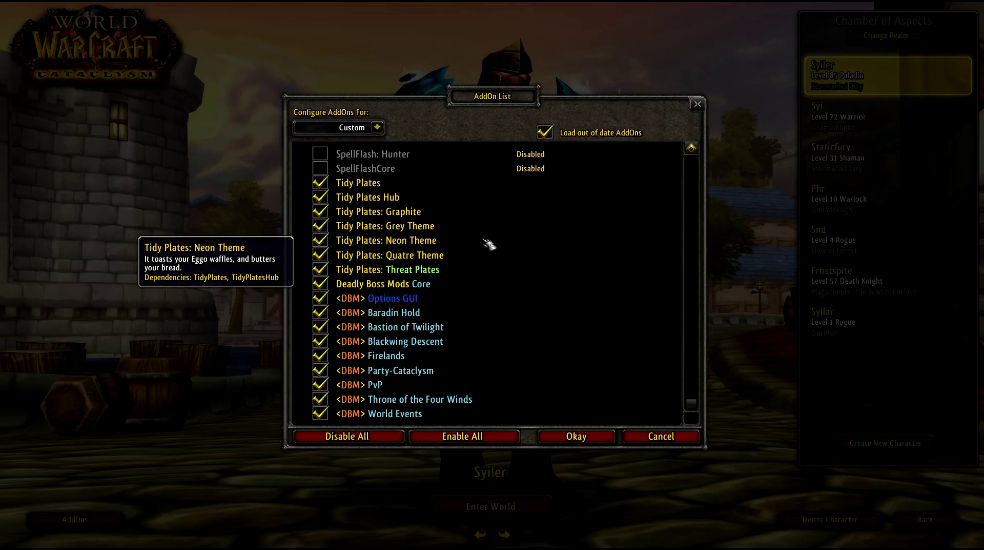
{"action": "scroll", "coordinate": [488, 244], "scroll_direction": "up", "scroll_amount": 10}
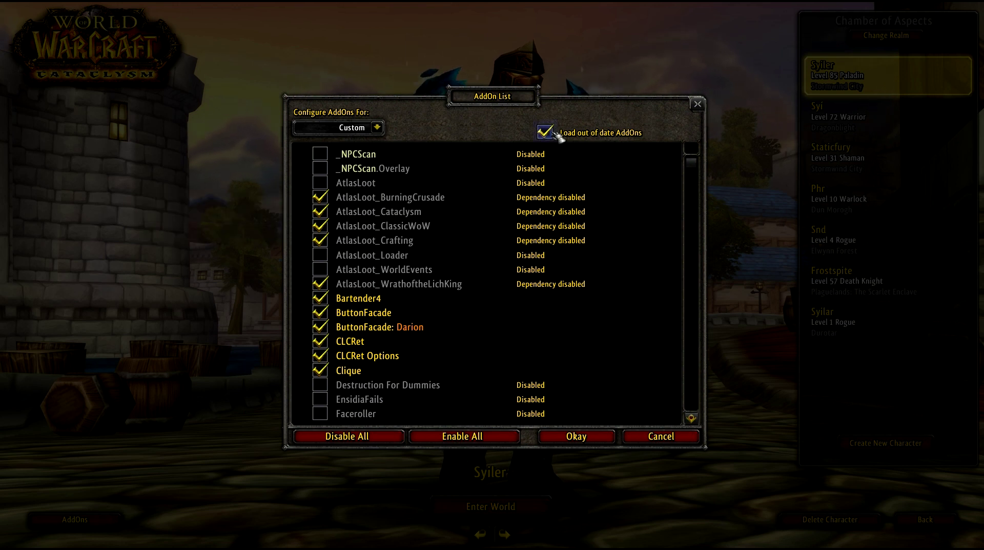
{"action": "scroll", "coordinate": [452, 277], "scroll_direction": "down", "scroll_amount": 10}
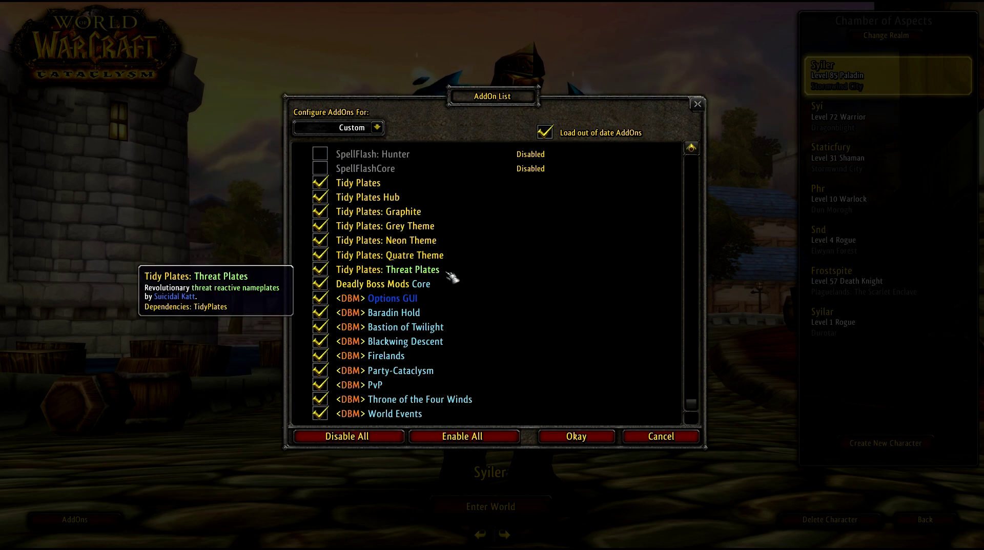
{"action": "scroll", "coordinate": [452, 277], "scroll_direction": "up", "scroll_amount": 10}
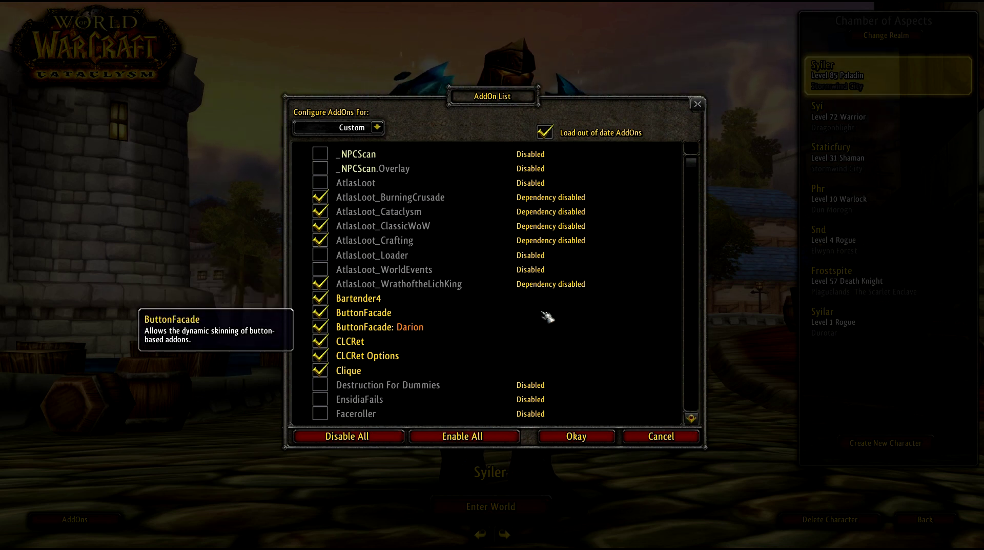
{"action": "left_click", "coordinate": [647, 439]}
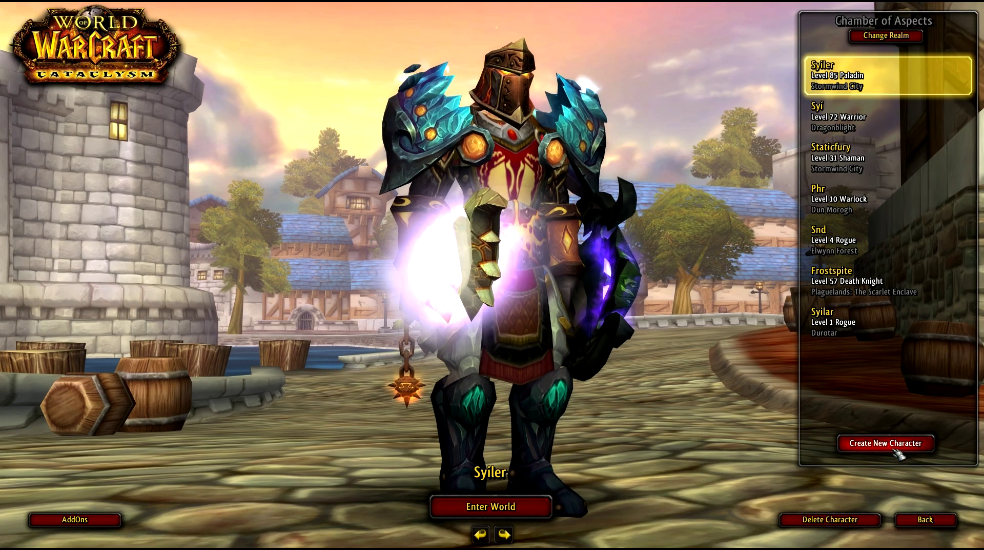
{"action": "left_click", "coordinate": [895, 445]}
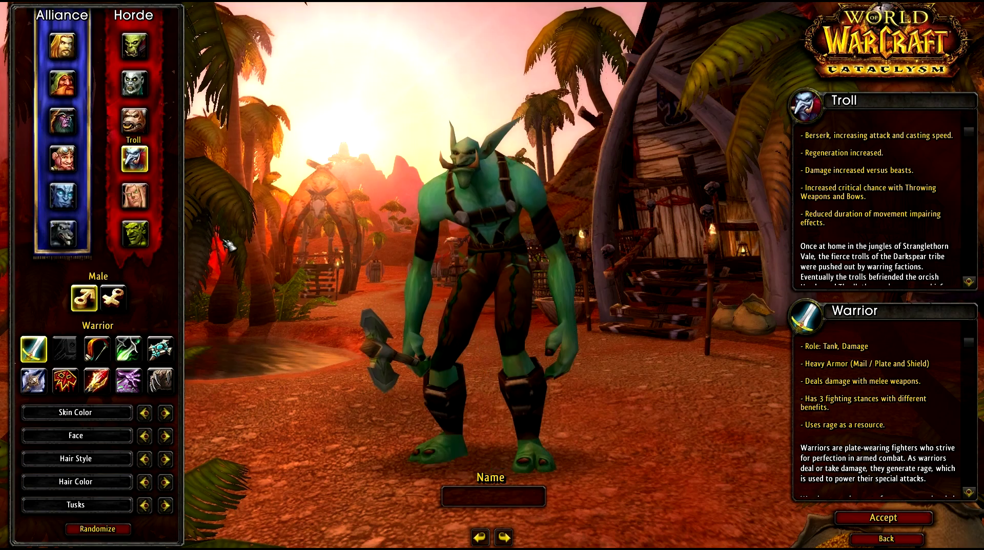
- Create the Troll warrior named 'trolololool' and enter the world with it
{"action": "type", "text": "trolololool"}
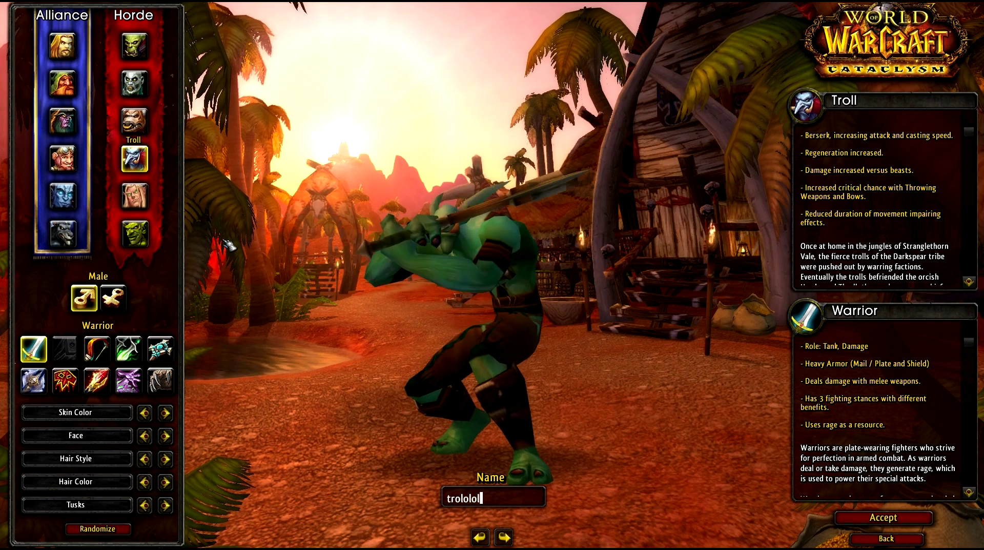
{"action": "key", "text": "Return"}
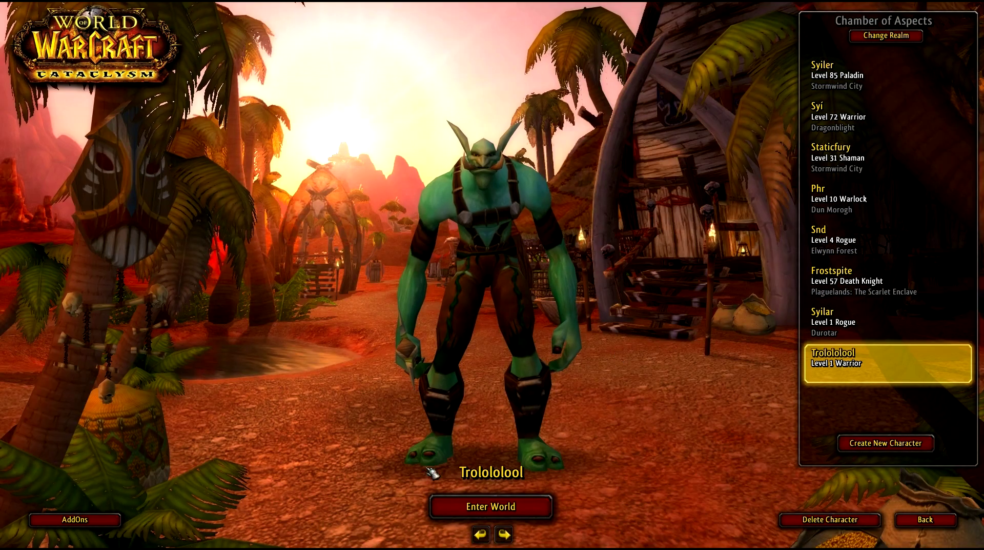
{"action": "left_click_drag", "start_coordinate": [528, 534], "coordinate": [512, 488]}
{"action": "left_click", "coordinate": [520, 510]}
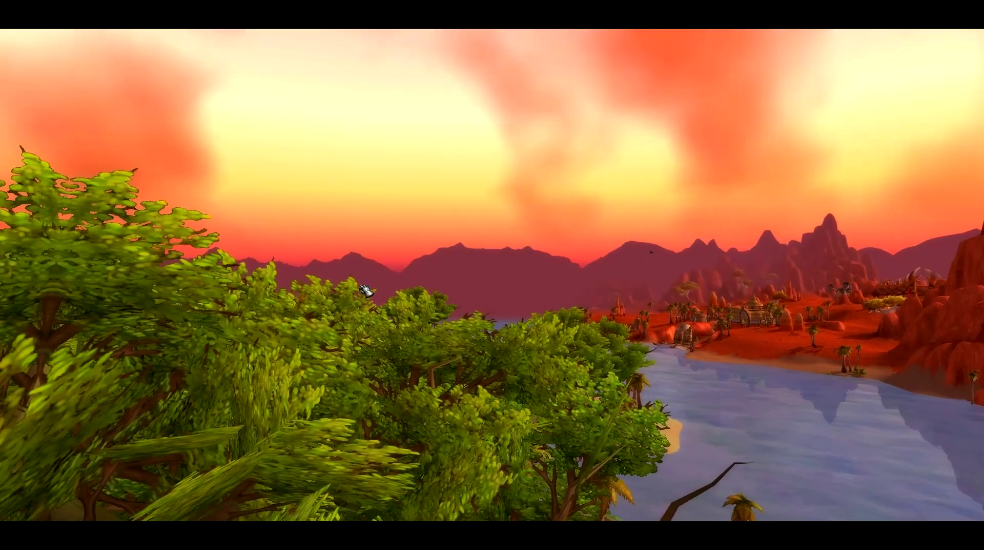
- Skip the intro cinematic and accept the Threat Plates theme for Tidy Plates
{"action": "key", "text": "Escape"}
{"action": "left_click", "coordinate": [455, 289]}
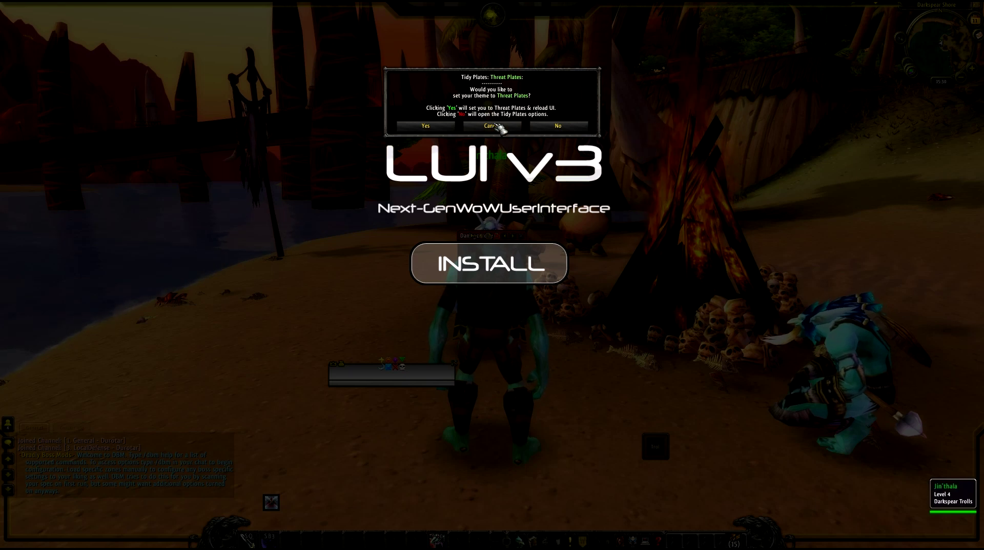
{"action": "left_click", "coordinate": [442, 129]}
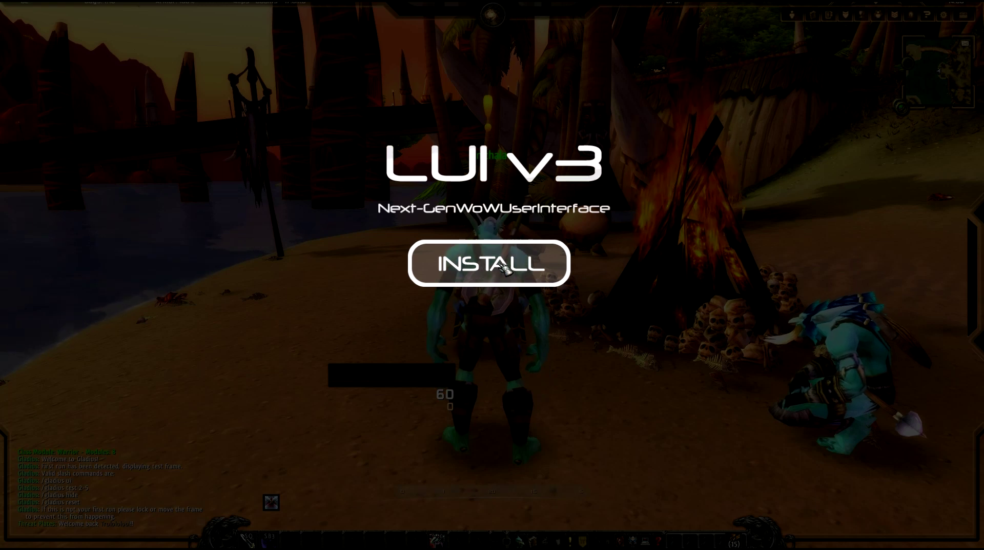
{"action": "left_click_drag", "start_coordinate": [182, 233], "coordinate": [214, 238]}
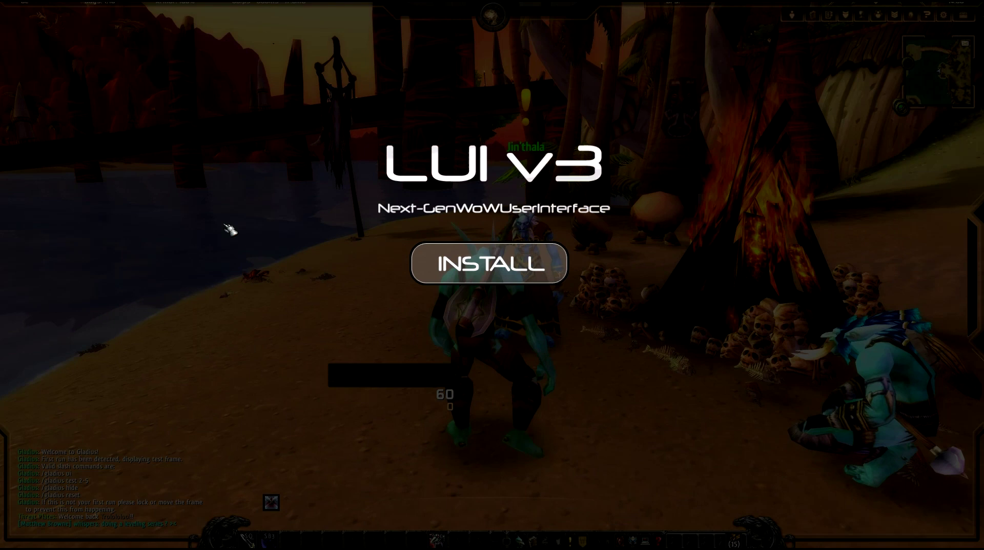
- View the Graphics options, cancel without changes, and close the game menu
{"action": "key", "text": "Escape"}
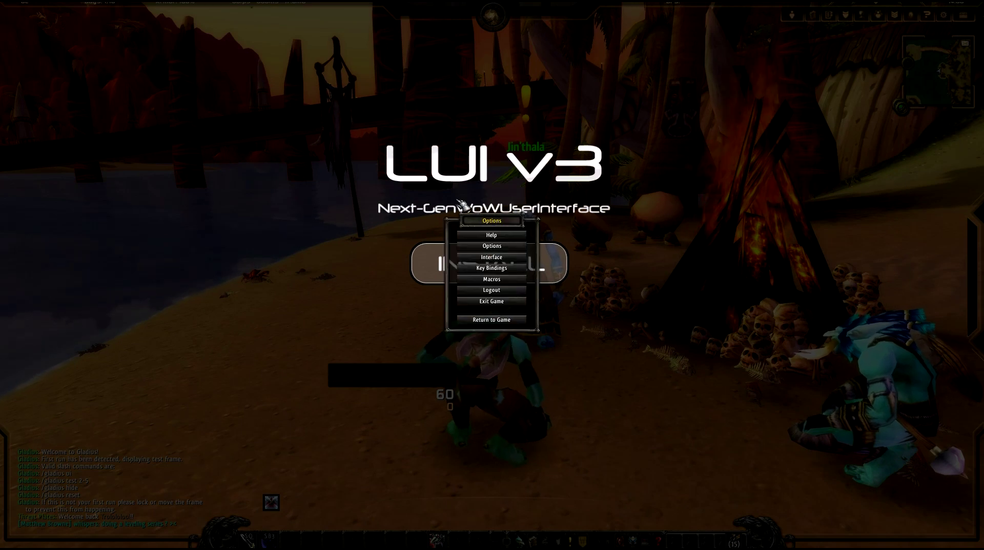
{"action": "left_click", "coordinate": [500, 256]}
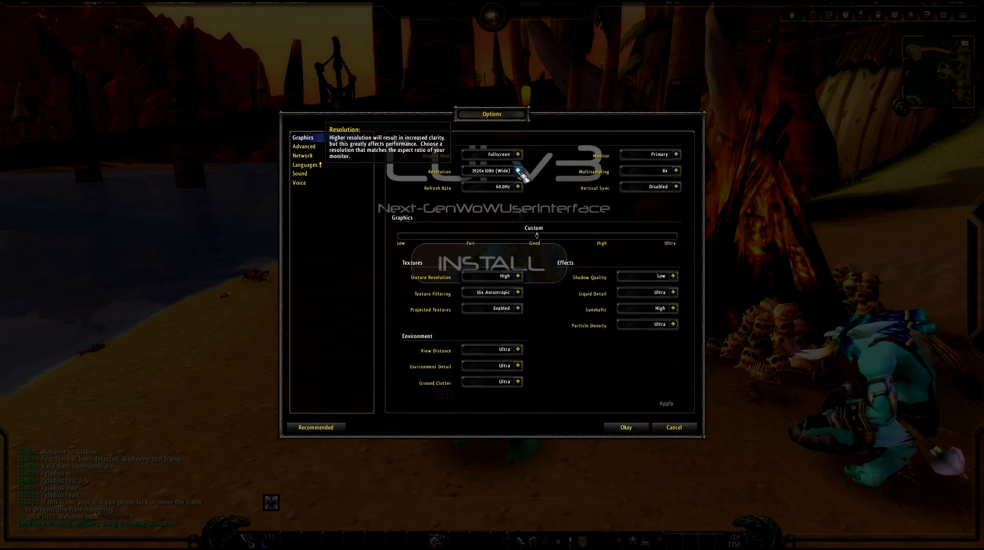
{"action": "left_click", "coordinate": [674, 427]}
{"action": "key", "text": "Escape"}
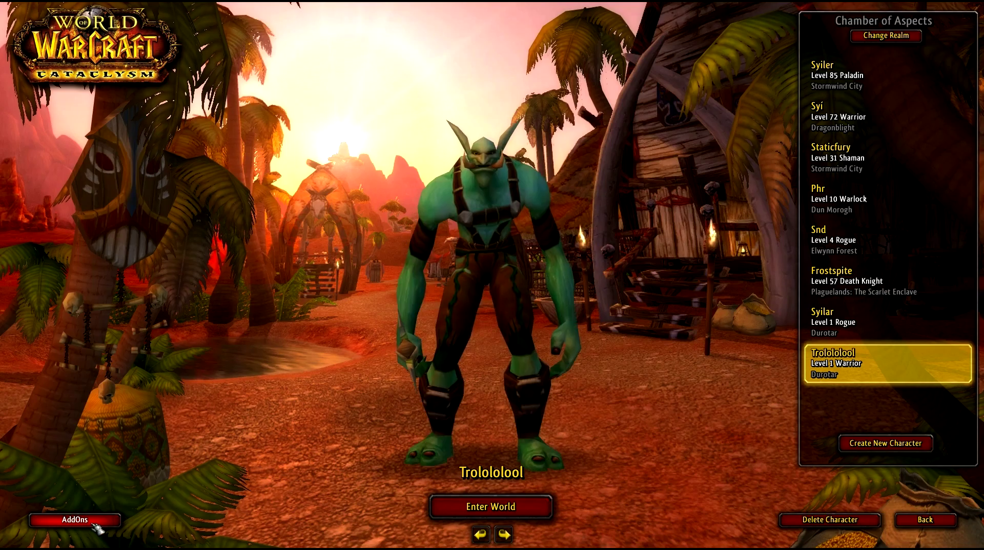
- Uncheck the Grid addon in the addon list and save with Okay
{"action": "left_click", "coordinate": [90, 520]}
{"action": "scroll", "coordinate": [408, 255], "scroll_direction": "down", "scroll_amount": 8}
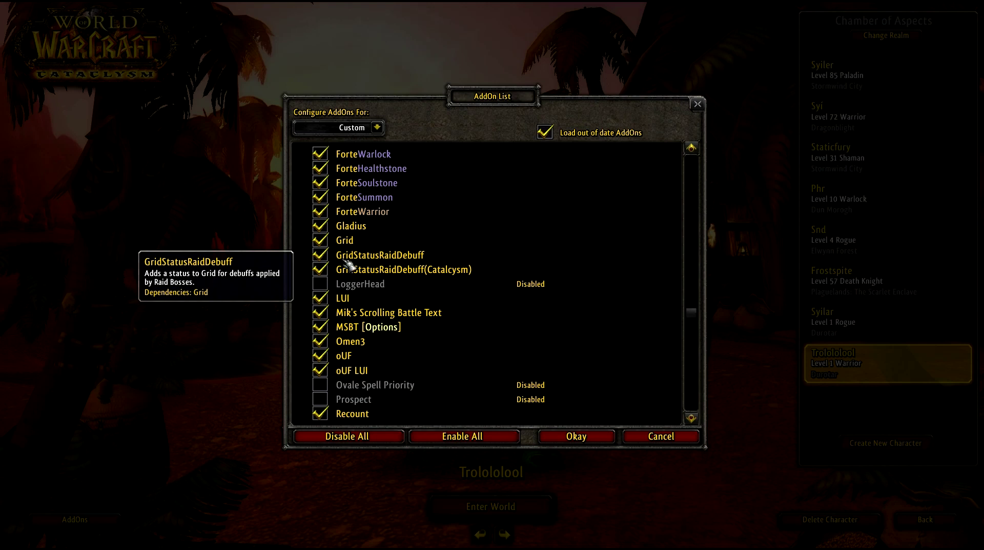
{"action": "left_click", "coordinate": [319, 240]}
{"action": "left_click", "coordinate": [577, 436]}
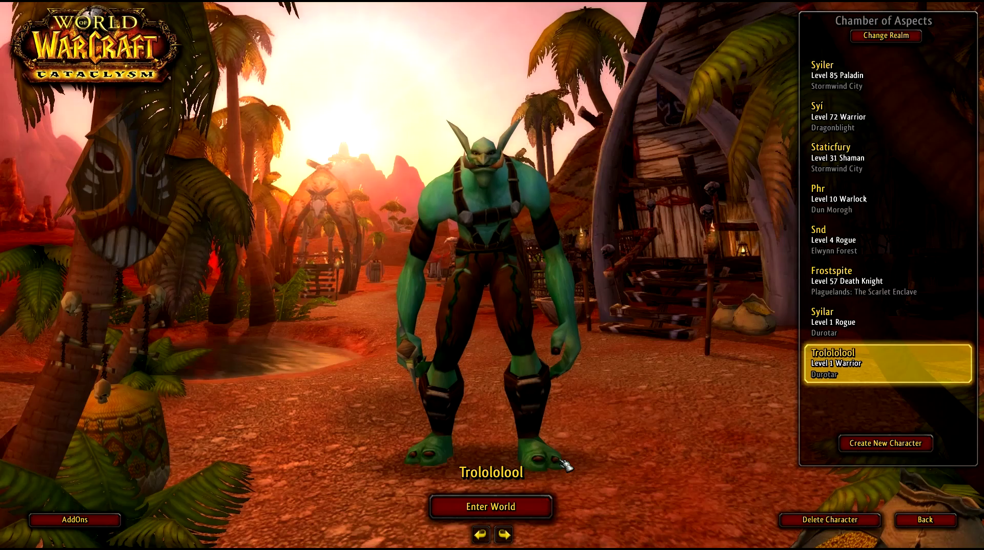
- Reopen the addon list to verify Grid and its plugins are disabled, then close it
{"action": "left_click", "coordinate": [74, 518]}
{"action": "scroll", "coordinate": [439, 312], "scroll_direction": "down", "scroll_amount": 12}
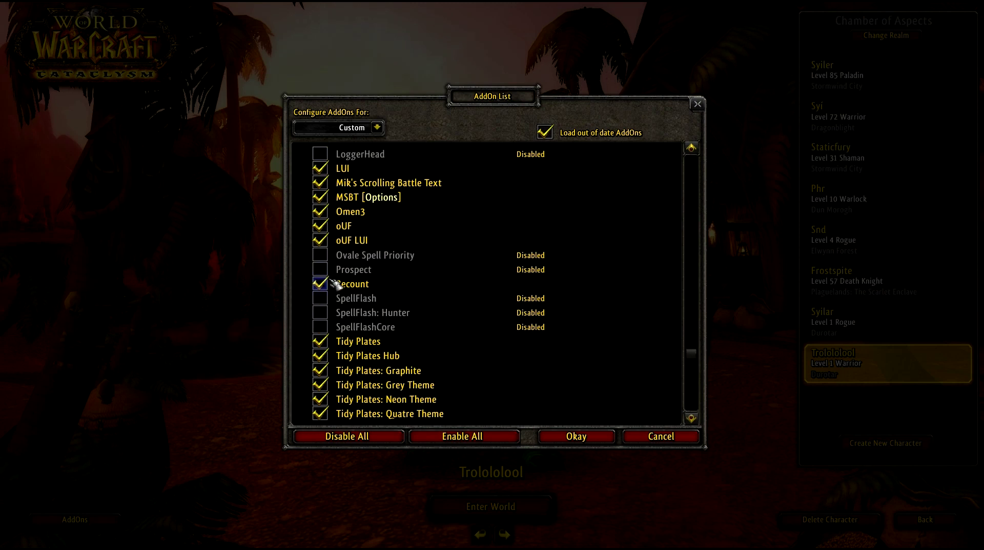
{"action": "scroll", "coordinate": [352, 286], "scroll_direction": "up", "scroll_amount": 10}
{"action": "scroll", "coordinate": [382, 288], "scroll_direction": "up", "scroll_amount": 3}
{"action": "scroll", "coordinate": [321, 286], "scroll_direction": "down", "scroll_amount": 7}
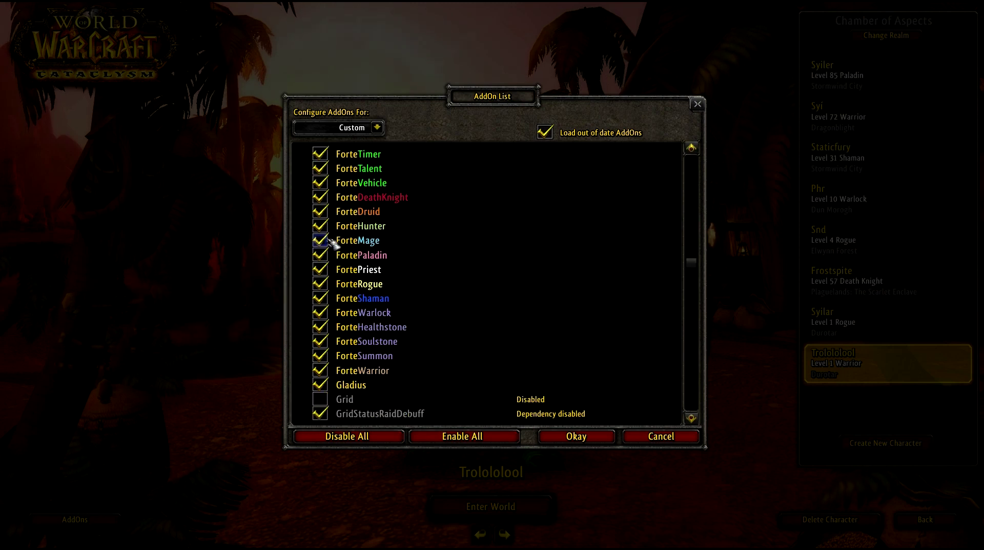
{"action": "scroll", "coordinate": [358, 349], "scroll_direction": "down", "scroll_amount": 8}
{"action": "scroll", "coordinate": [359, 345], "scroll_direction": "up", "scroll_amount": 7}
{"action": "scroll", "coordinate": [320, 338], "scroll_direction": "down", "scroll_amount": 4}
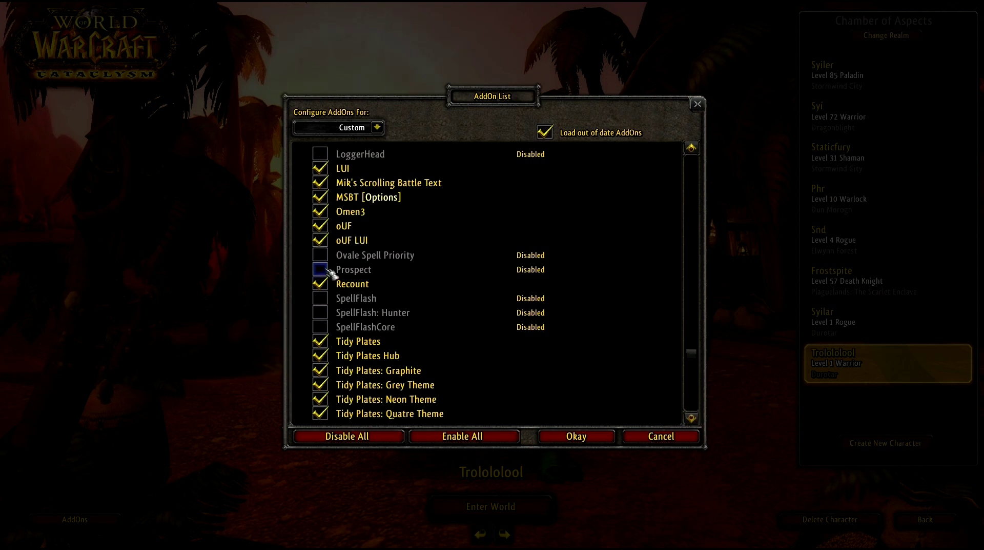
{"action": "scroll", "coordinate": [413, 305], "scroll_direction": "up", "scroll_amount": 8}
{"action": "left_click", "coordinate": [605, 437]}
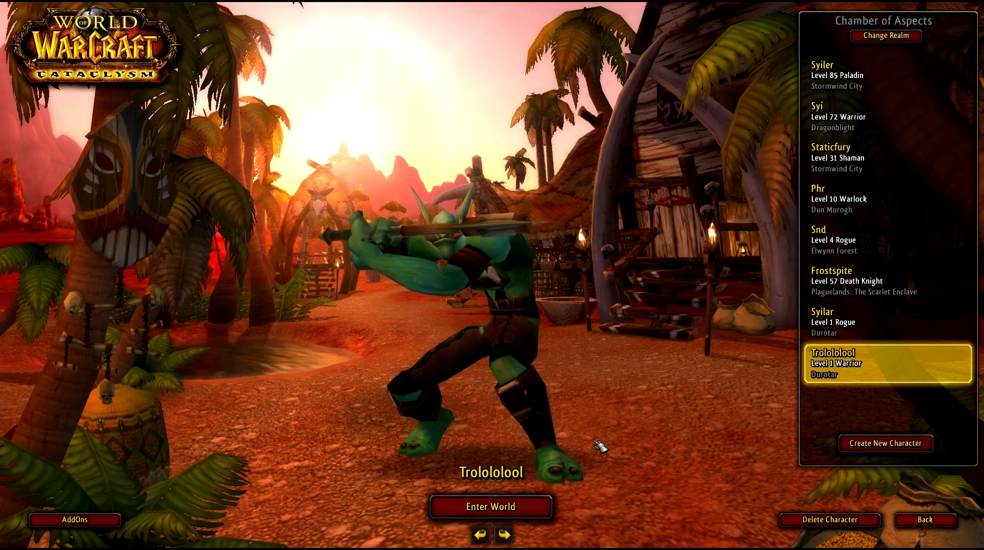
- Enter the world with the Troll warrior and accept the LUI v3 INSTALL to reload the UI
{"action": "left_click_drag", "start_coordinate": [518, 338], "coordinate": [435, 342]}
{"action": "left_click", "coordinate": [528, 506]}
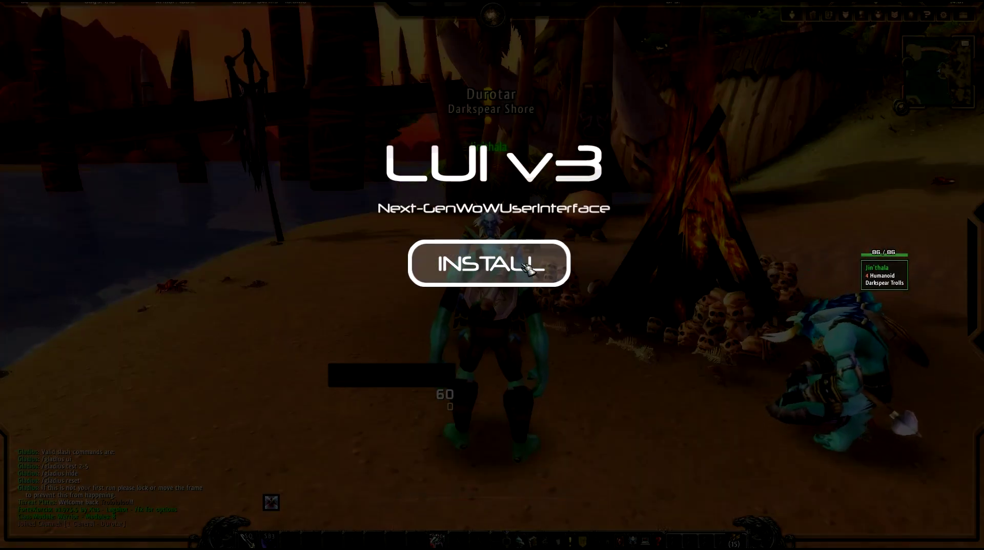
{"action": "left_click", "coordinate": [527, 268]}
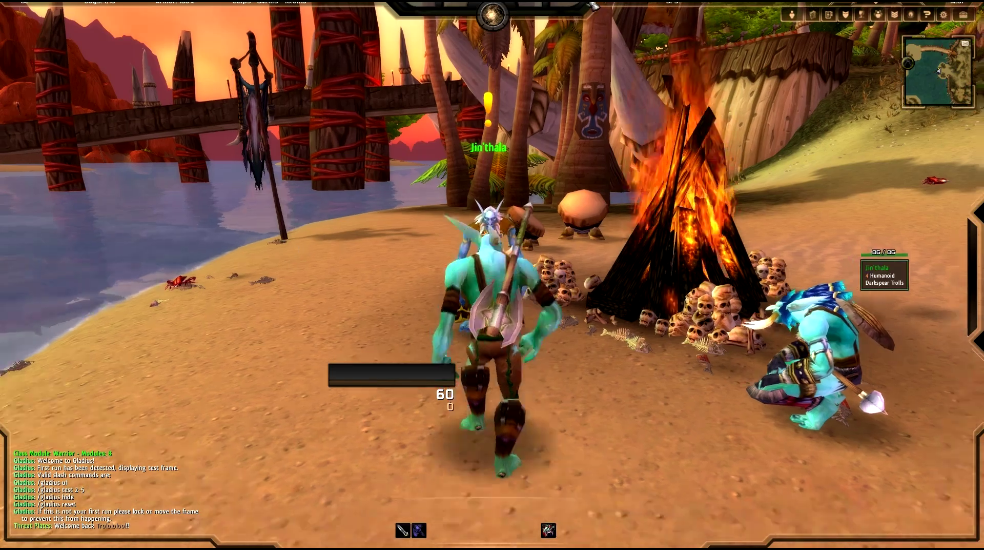
- Run, turn and jump the warrior over to the bonfire by Jin'thala
{"action": "key", "text": "d"}
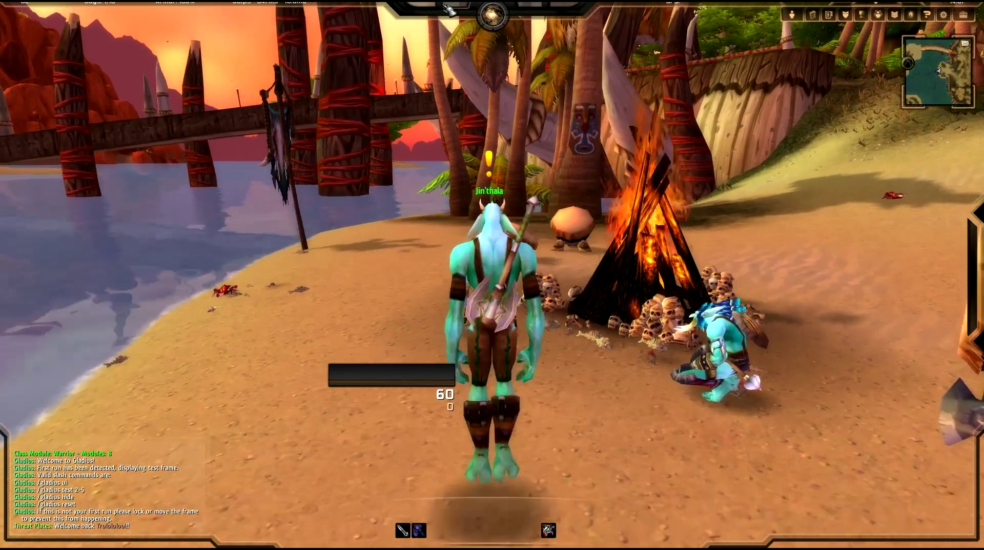
{"action": "key", "text": "w"}
{"action": "key", "text": "space"}
{"action": "key", "text": "space"}
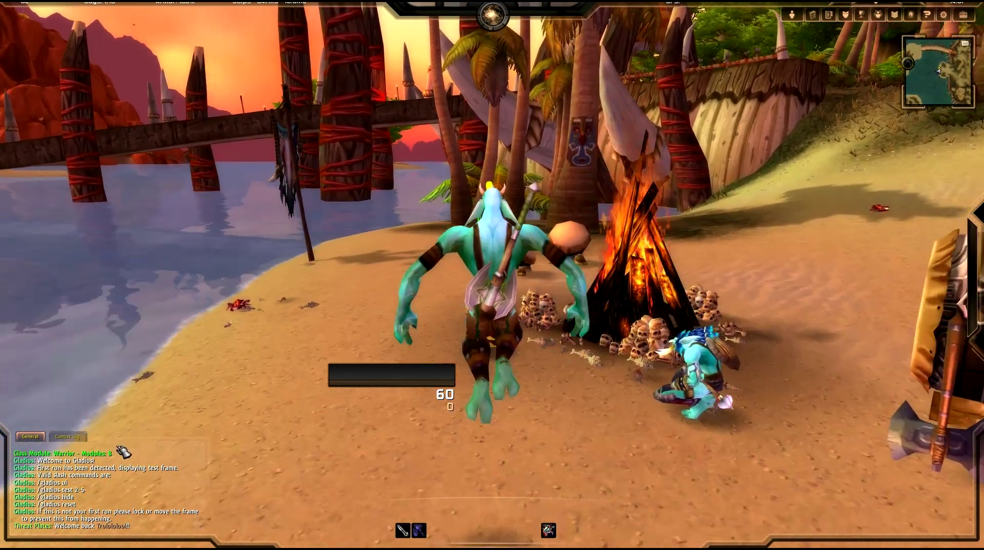
{"action": "key", "text": "a"}
{"action": "key", "text": "space"}
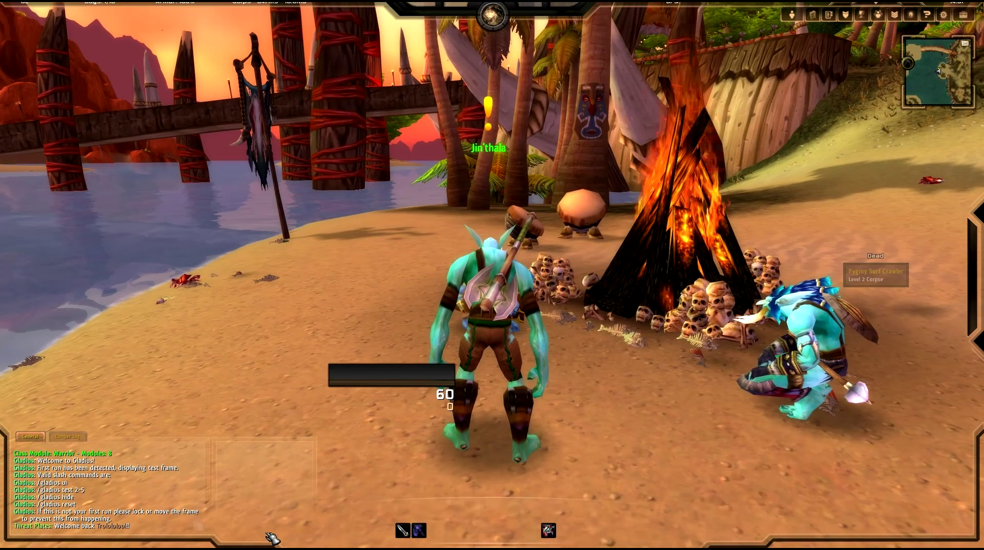
{"action": "key", "text": "w"}
{"action": "key", "text": "space"}
{"action": "key", "text": "space"}
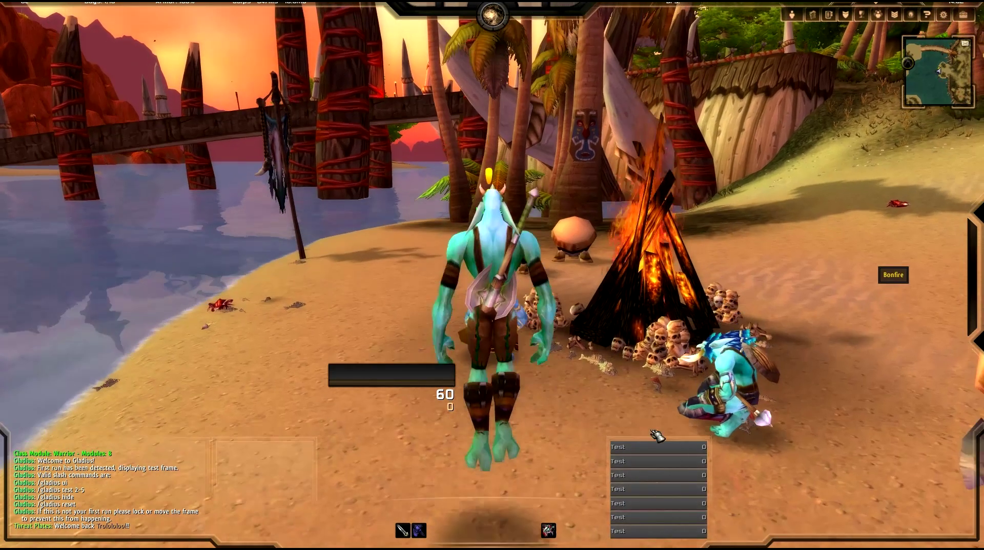
{"action": "key", "text": "w"}
{"action": "key", "text": "space"}
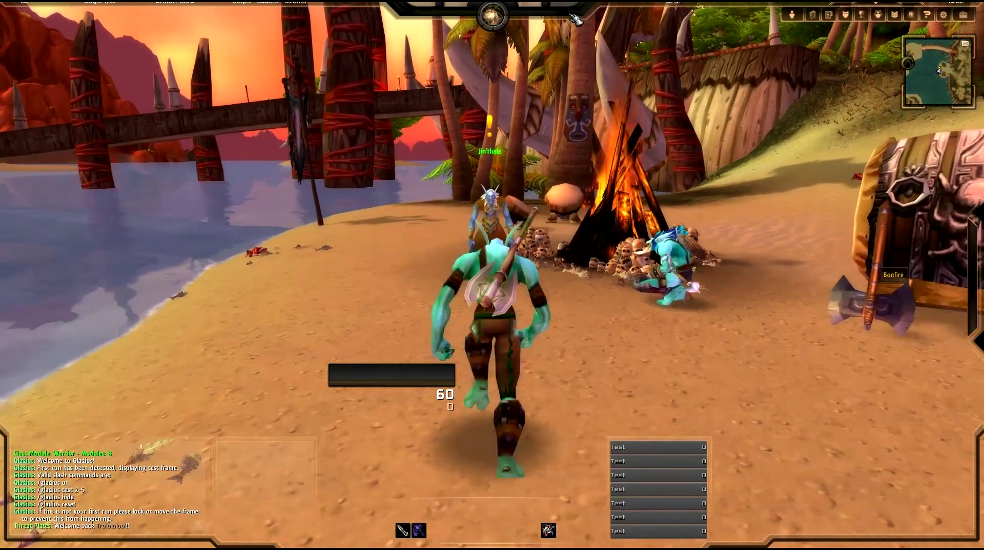
{"action": "key", "text": "a"}
{"action": "key", "text": "space"}
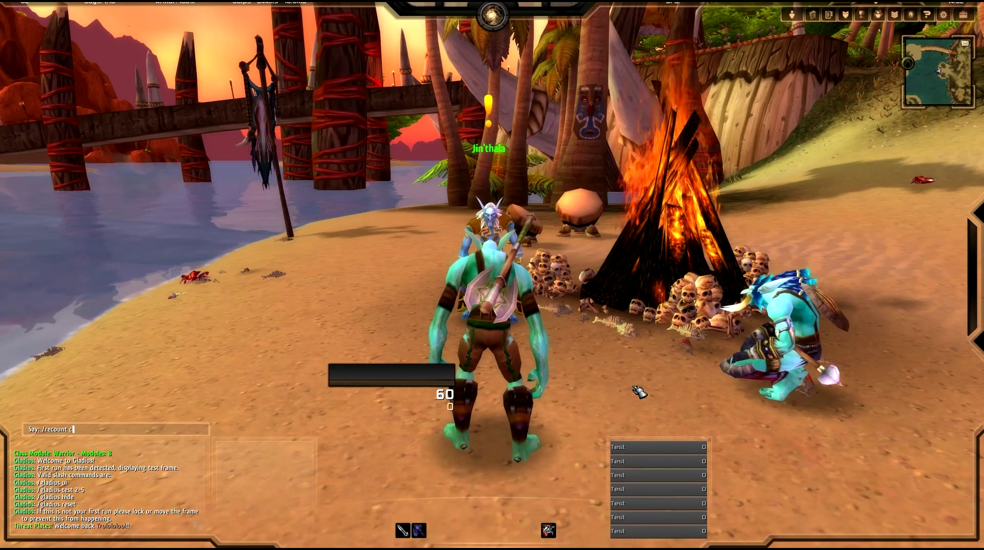
- Run /recount config, view the Appearance and Window settings, then close Recount's config
{"action": "key", "text": "Return"}
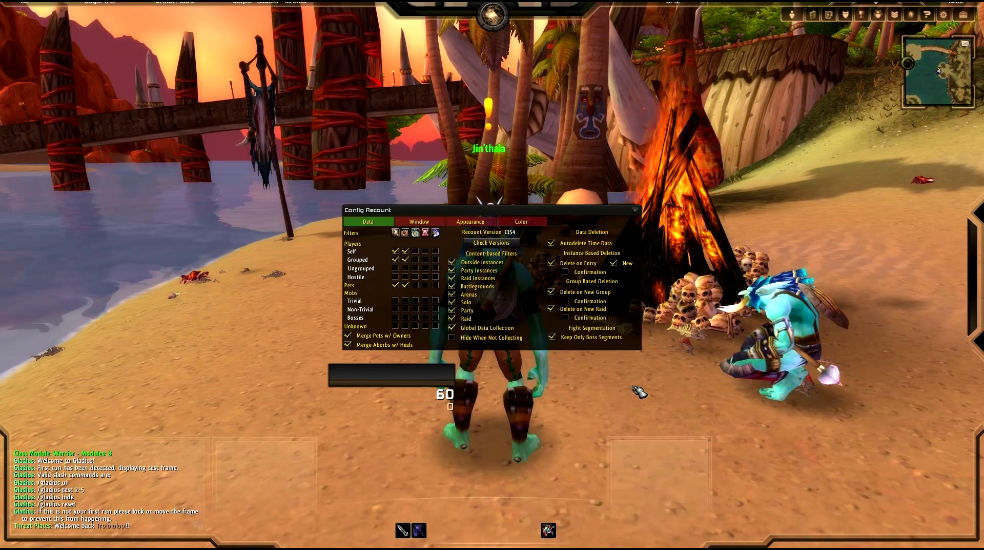
{"action": "left_click", "coordinate": [477, 224]}
{"action": "left_click", "coordinate": [438, 220]}
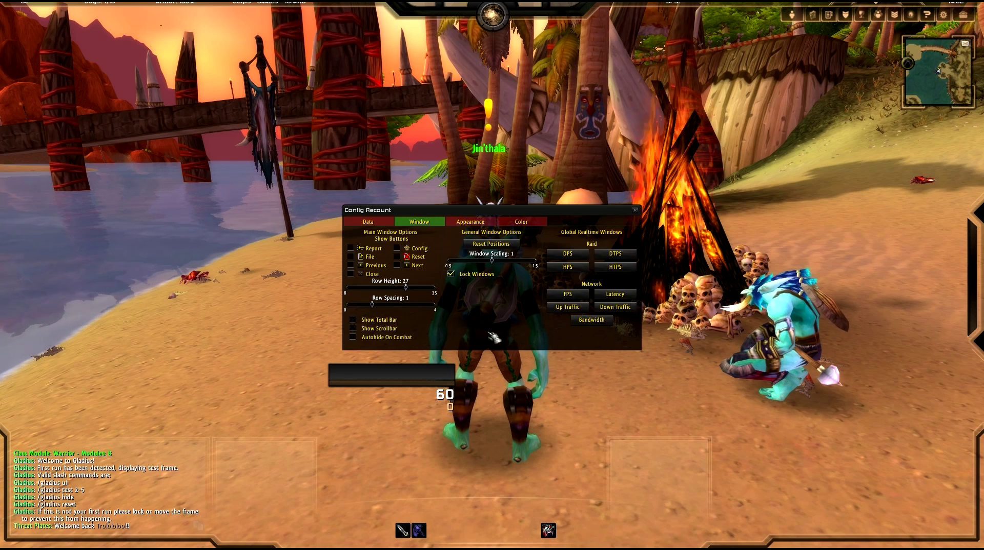
{"action": "left_click_drag", "start_coordinate": [593, 429], "coordinate": [682, 421]}
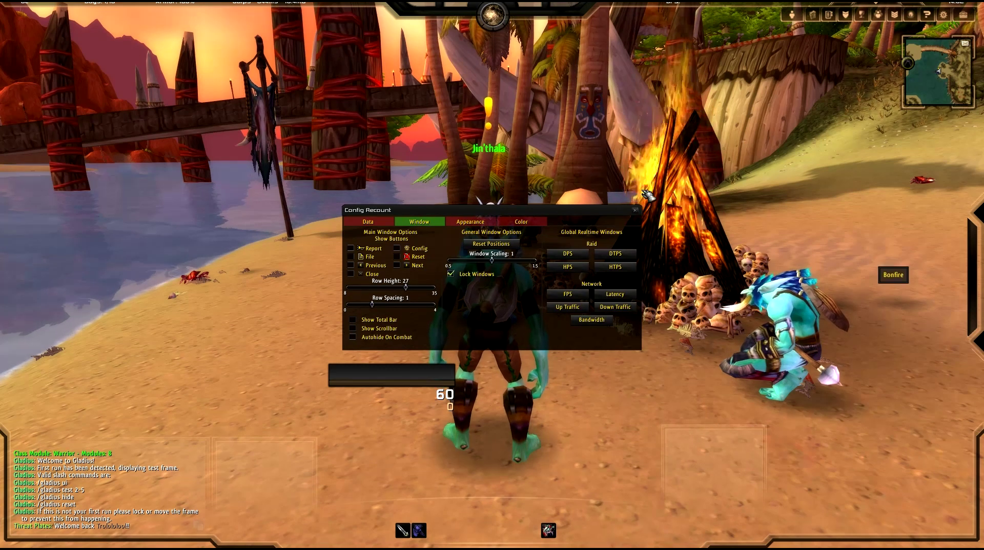
{"action": "left_click", "coordinate": [636, 211]}
- Run and jump forward, turning right toward the bonfire camp
{"action": "key", "text": "space"}
{"action": "key", "text": "w"}
{"action": "key", "text": "d"}
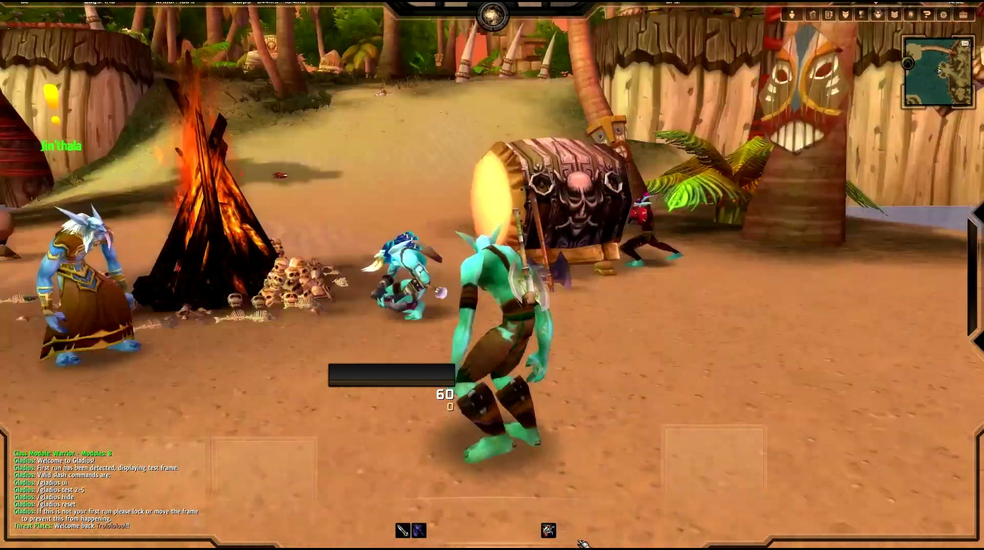
{"action": "key", "text": "d"}
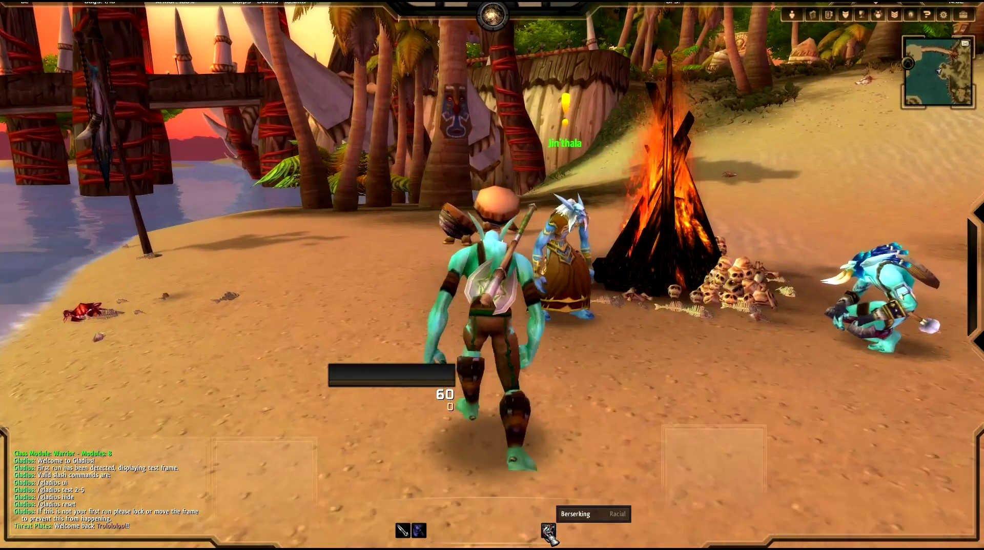
- Switch Bartender4's active profile to Default from its Profiles settings
{"action": "left_click", "coordinate": [545, 530]}
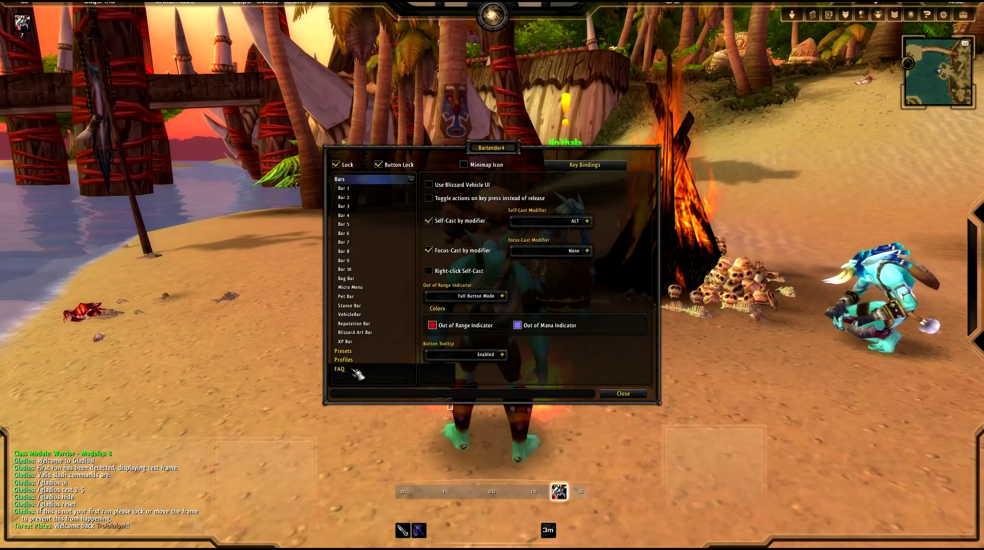
{"action": "left_click", "coordinate": [367, 359]}
{"action": "left_click", "coordinate": [587, 246]}
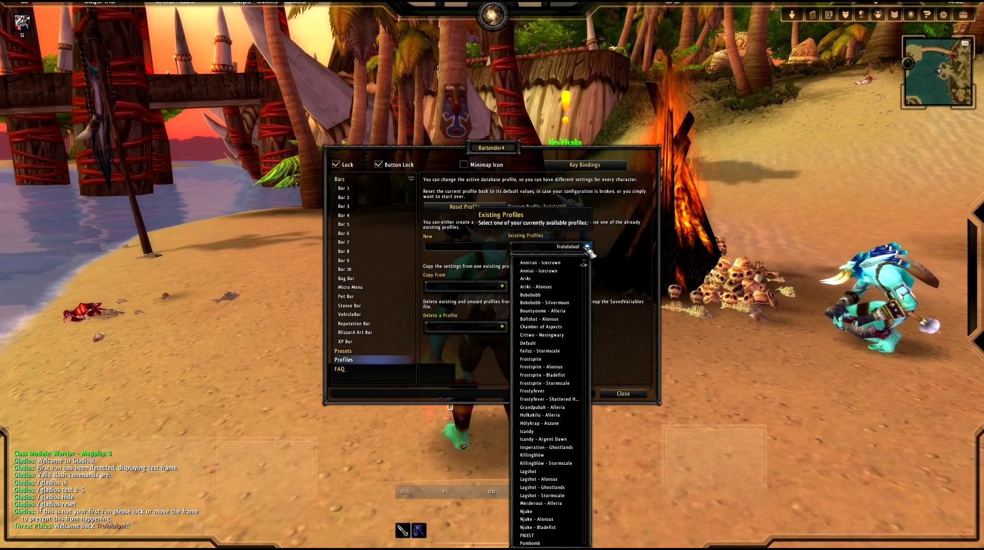
{"action": "left_click", "coordinate": [549, 342]}
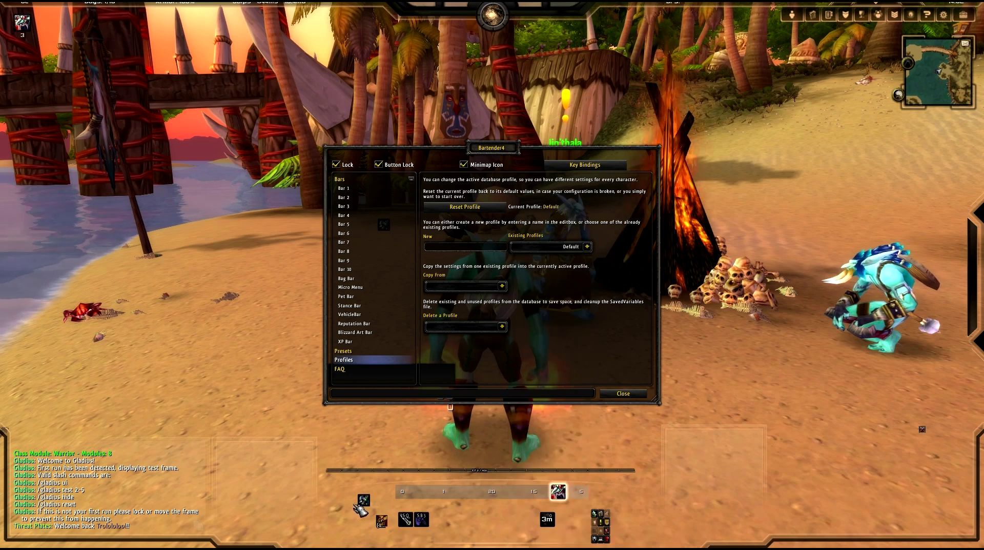